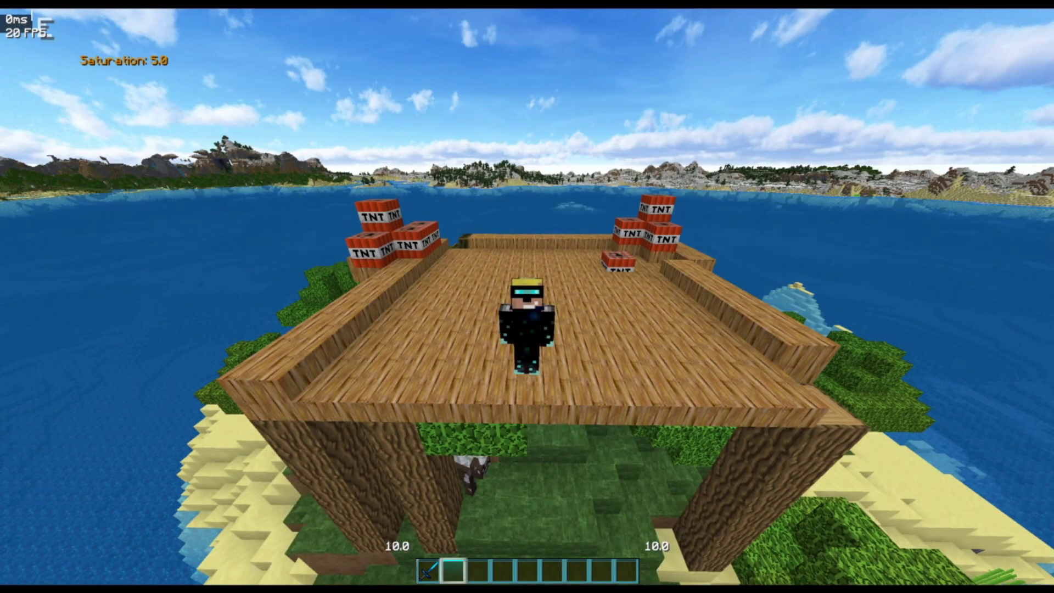
# Scroll the Controls list to the Macro / Keybind Mod bindings, then bring up the macro prompt.
pyautogui.press('Escape')
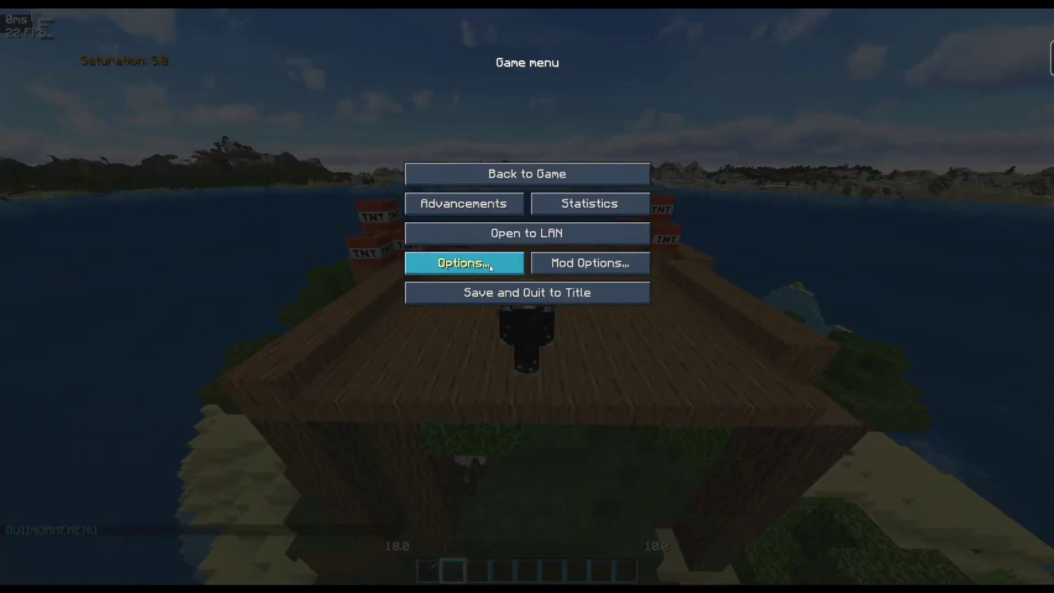
pyautogui.click(490, 267)
pyautogui.click(626, 199)
pyautogui.moveTo(755, 100); pyautogui.dragTo(747, 557)
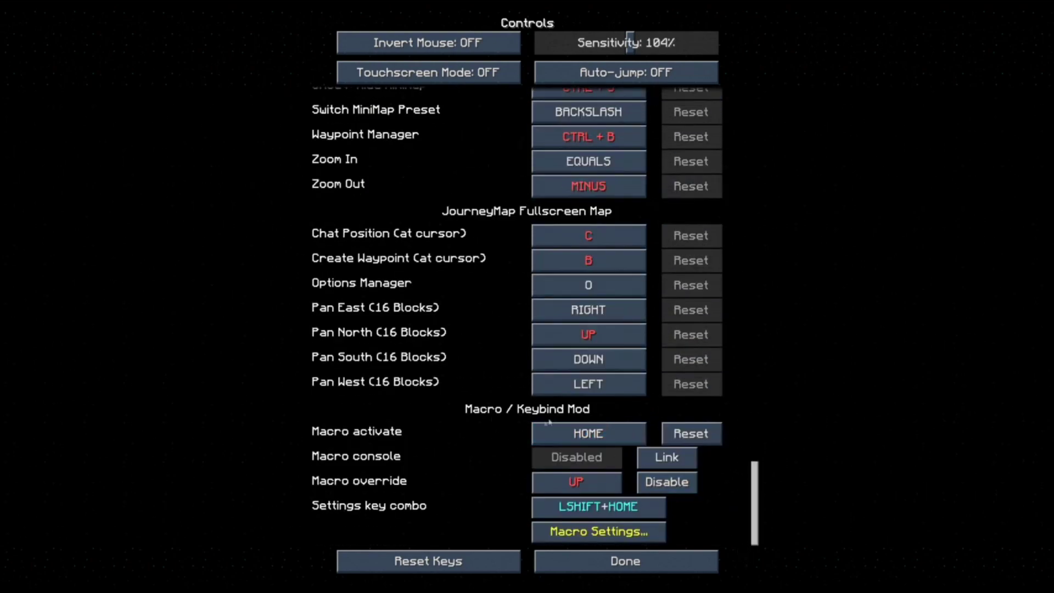
pyautogui.press('Escape')
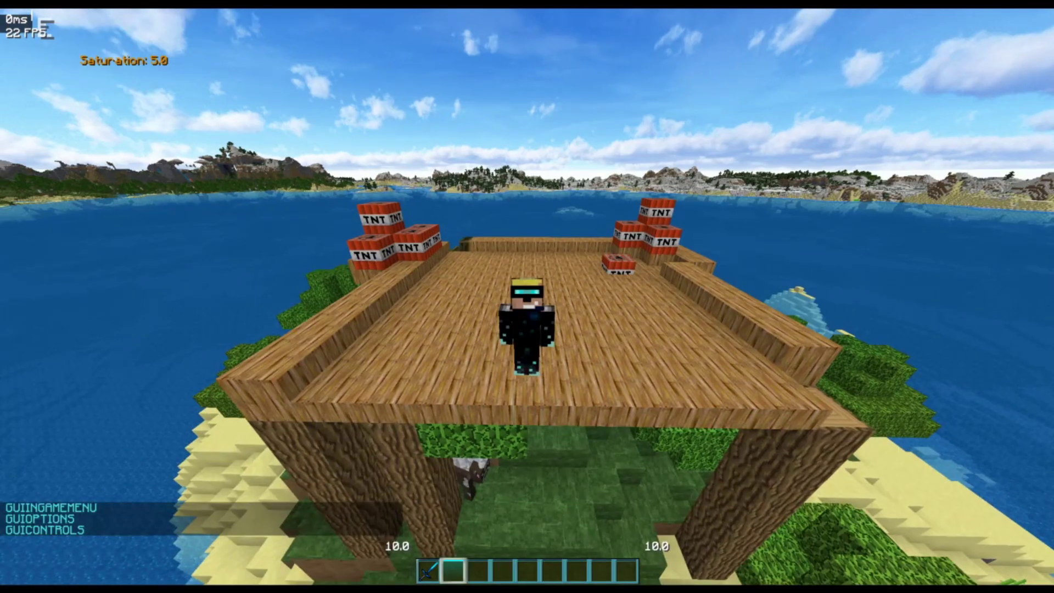
pyautogui.press('`')
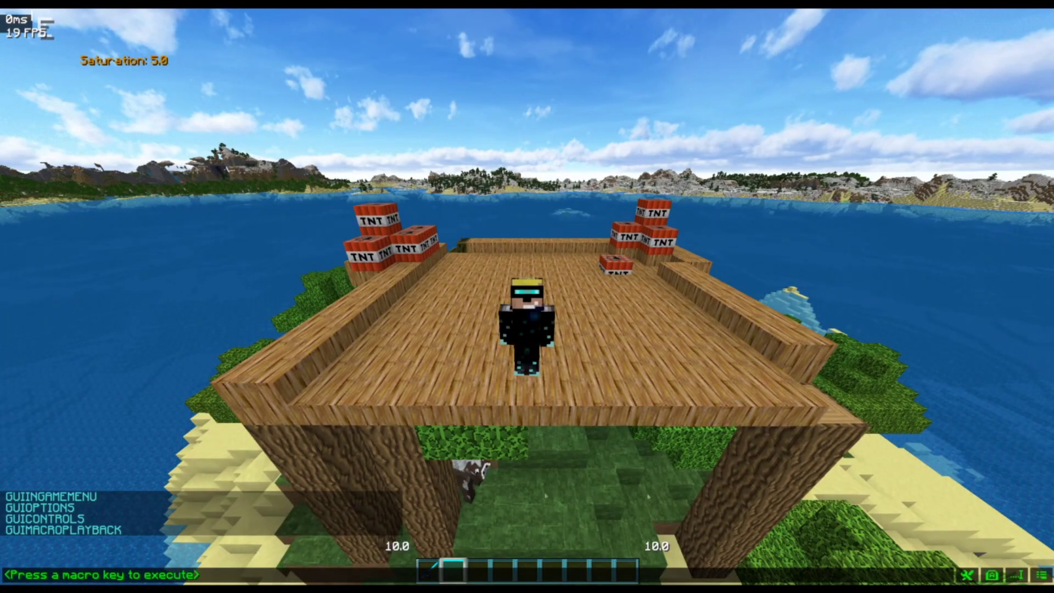
pyautogui.click(967, 575)
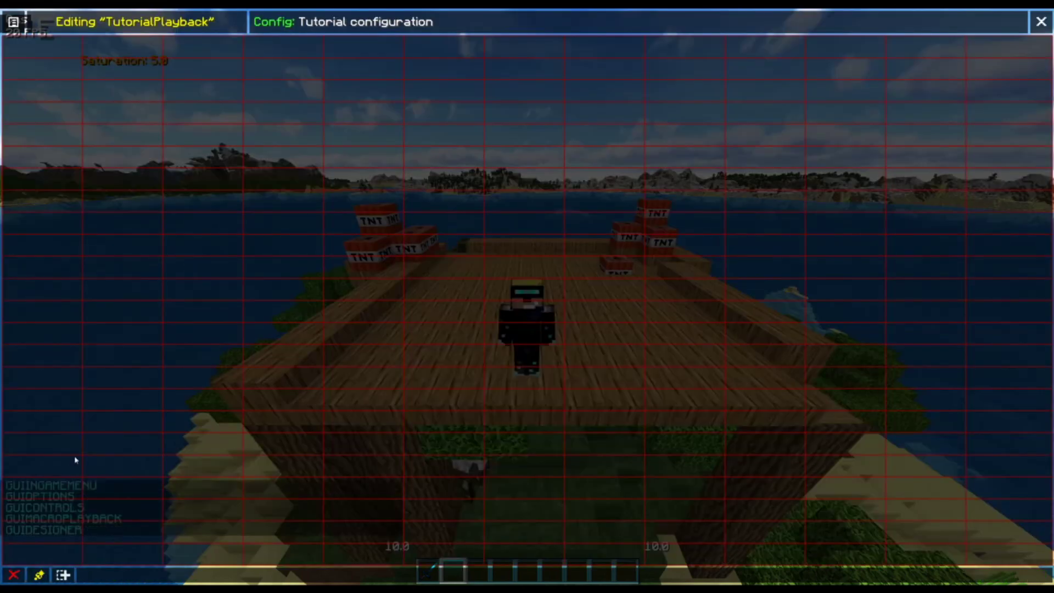
pyautogui.click(39, 574)
pyautogui.click(116, 386)
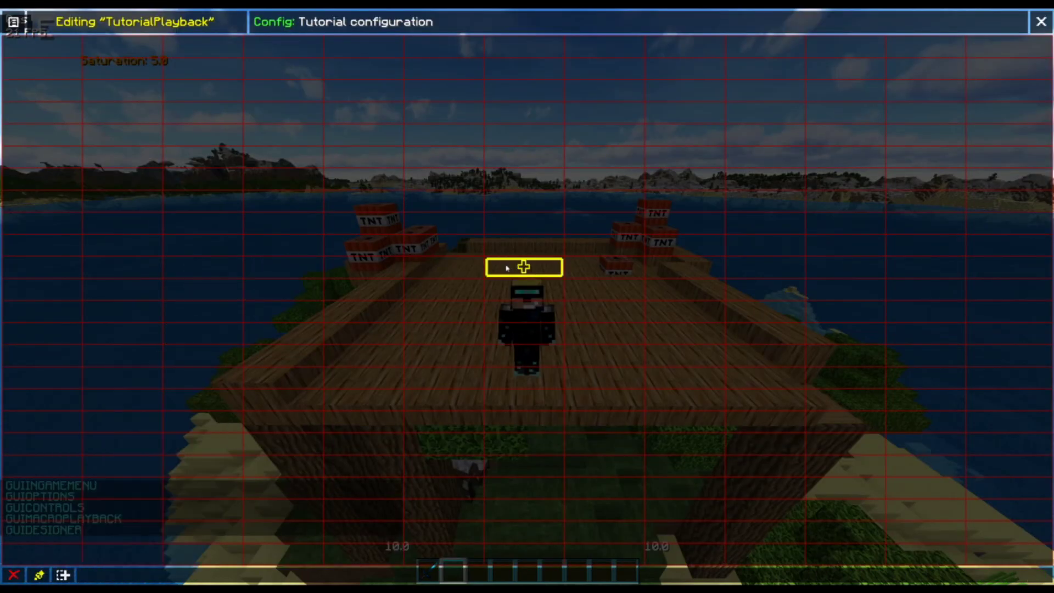
pyautogui.click(524, 267)
pyautogui.click(257, 264)
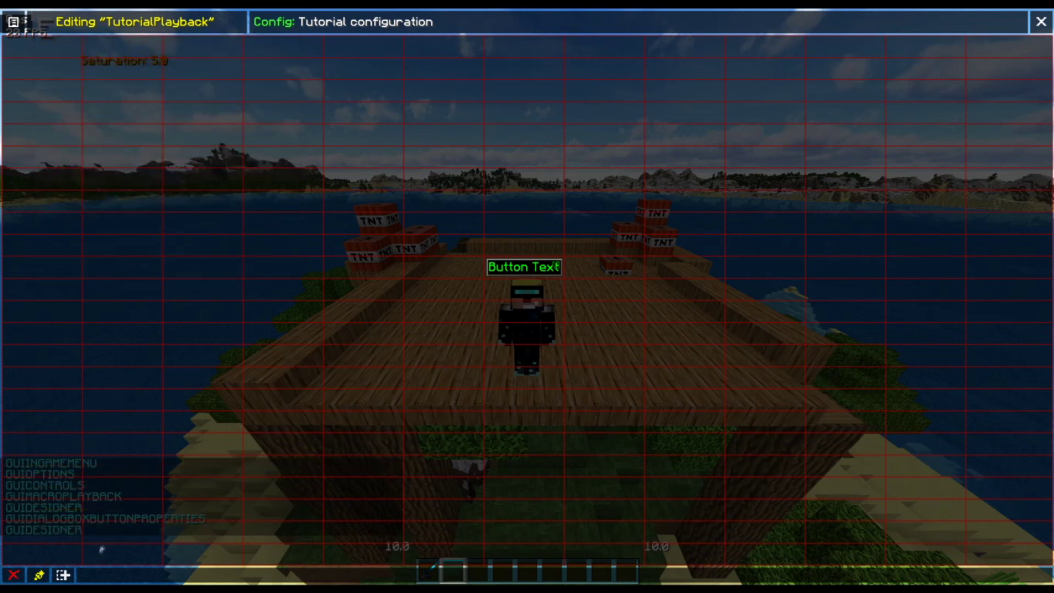
pyautogui.click(43, 580)
pyautogui.click(500, 272)
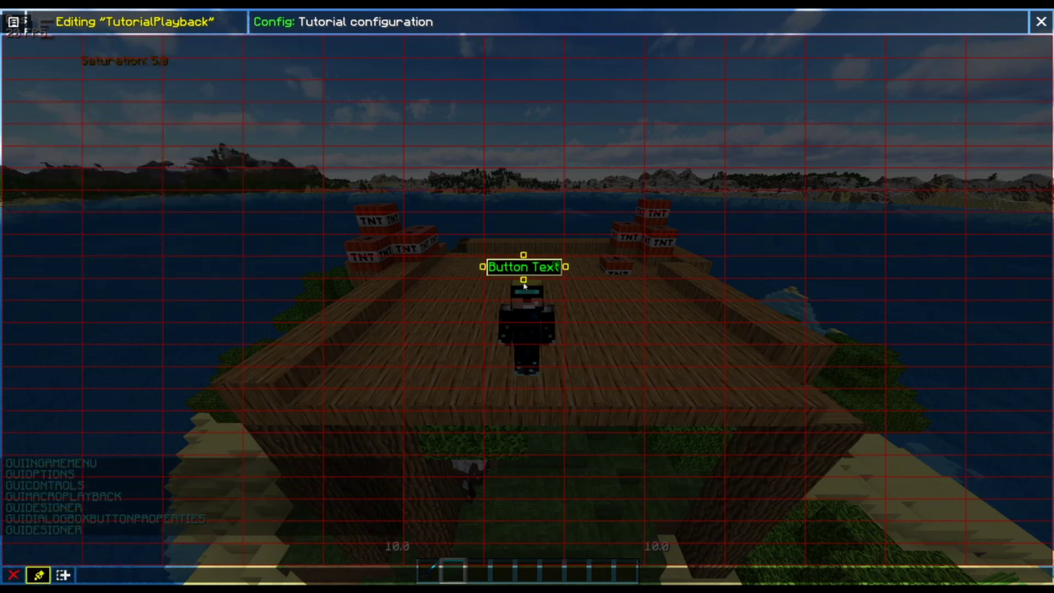
pyautogui.moveTo(523, 256); pyautogui.dragTo(402, 174)
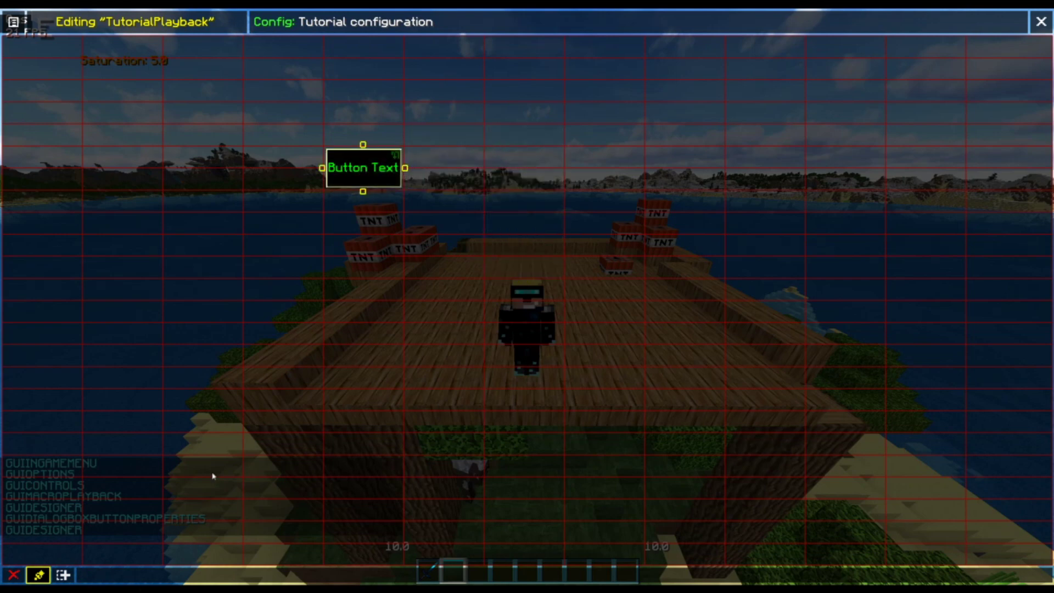
pyautogui.press('Delete')
pyautogui.click(692, 336)
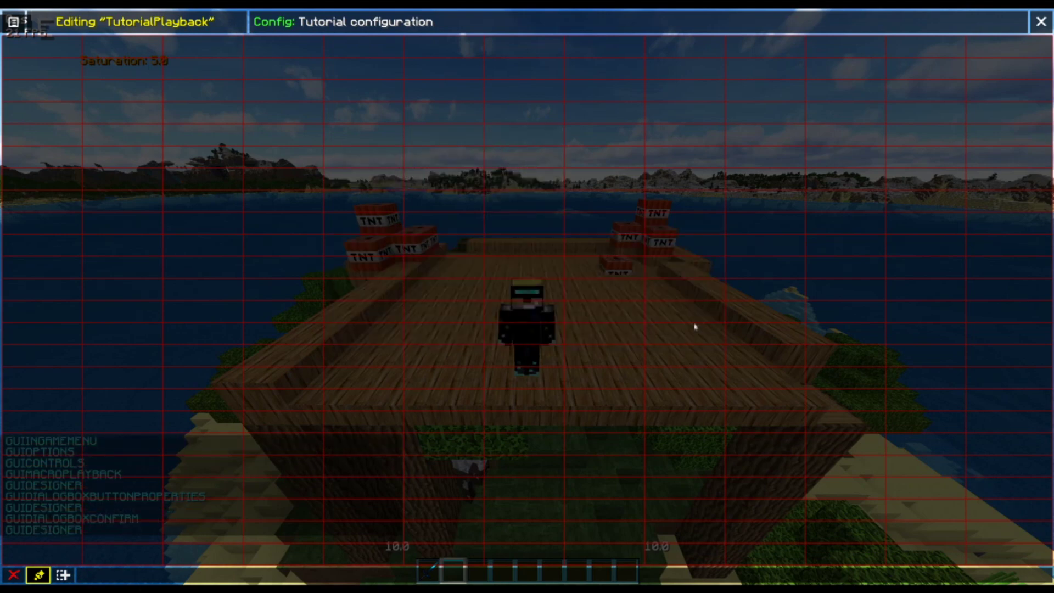
pyautogui.press('Escape')
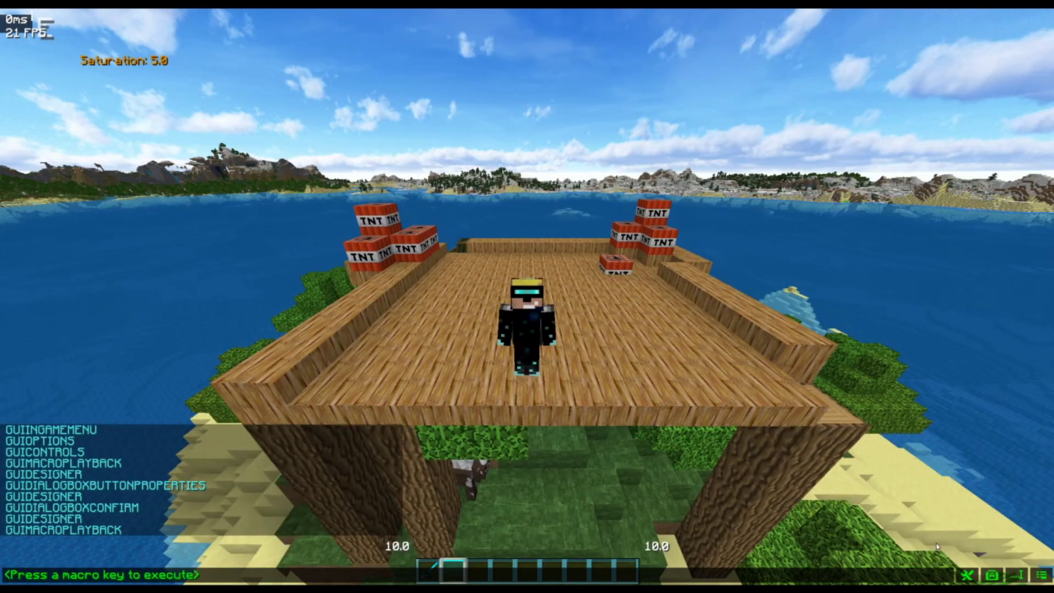
pyautogui.press('Escape')
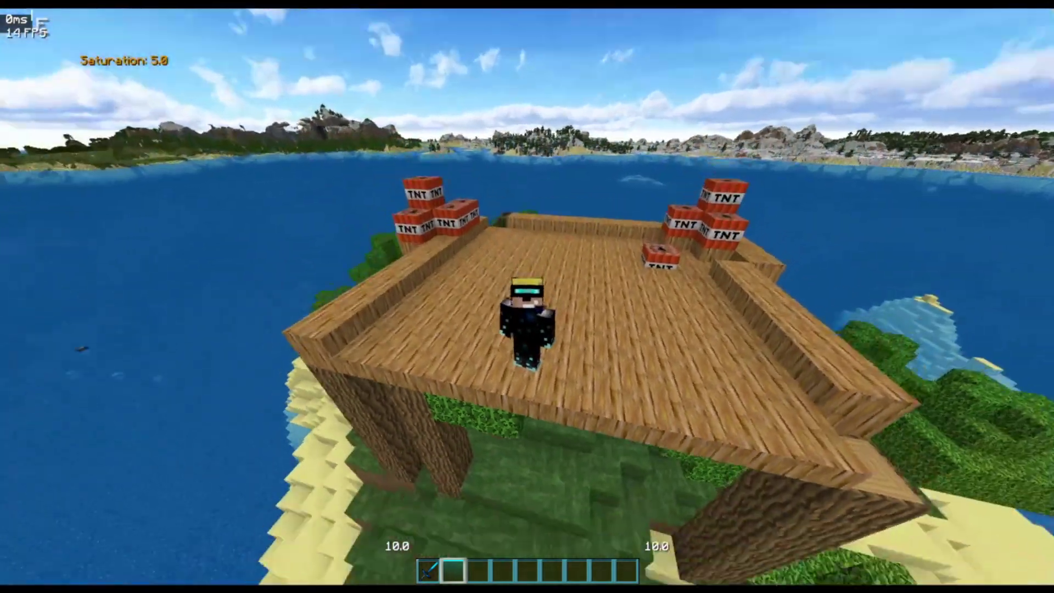
# Open the macro key bindings keyboard and start editing the N key's macro.
pyautogui.press('`')
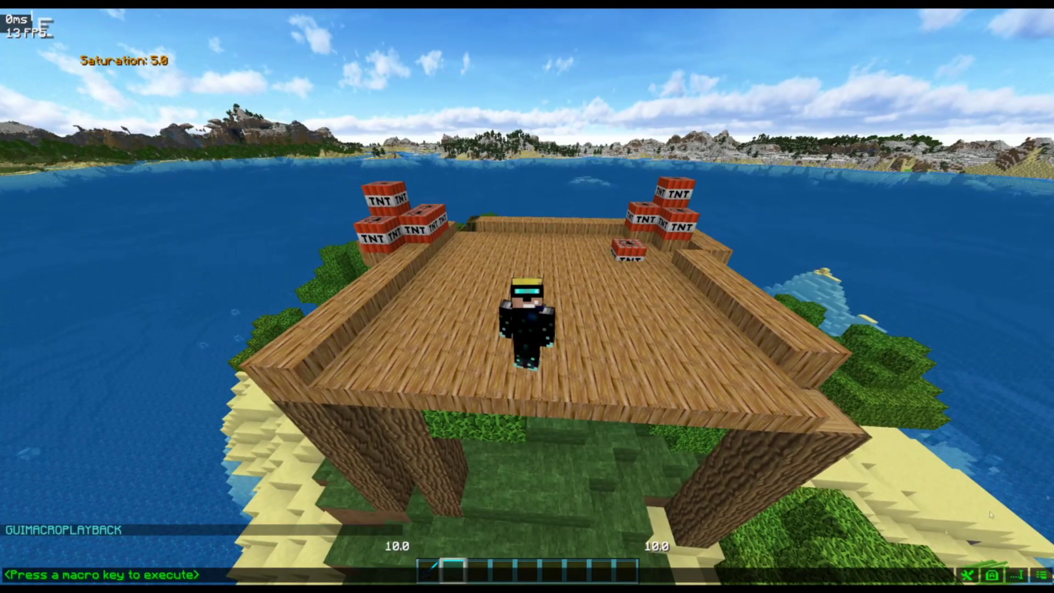
pyautogui.click(989, 579)
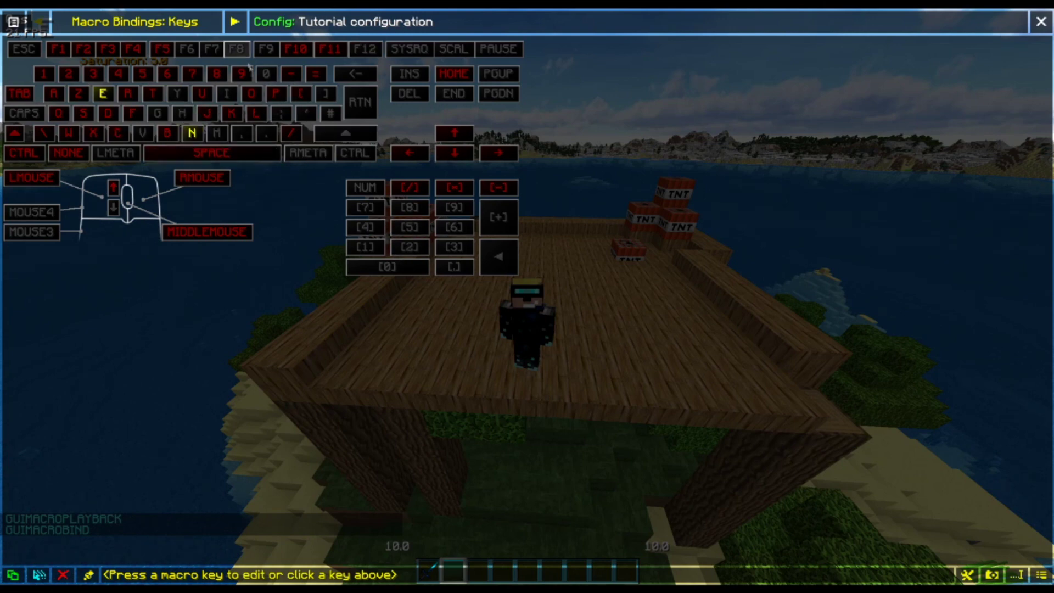
pyautogui.click(192, 132)
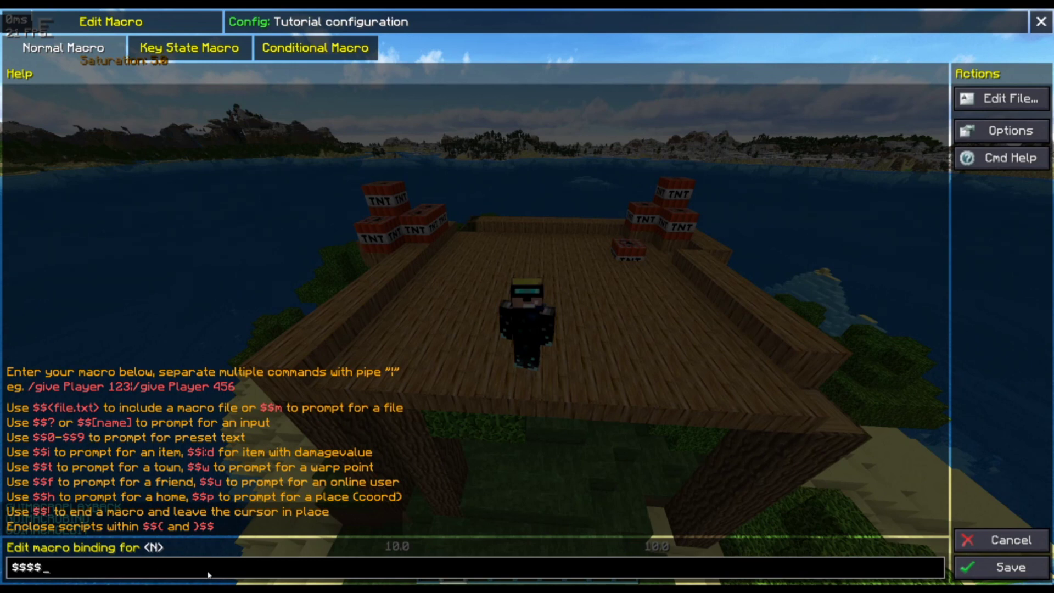
# Save $$( do(3); echo(hello); log(me);LOOP)$$ as the N key macro and return to the game.
pyautogui.write('()')
pyautogui.write('do')
pyautogui.write('(1')
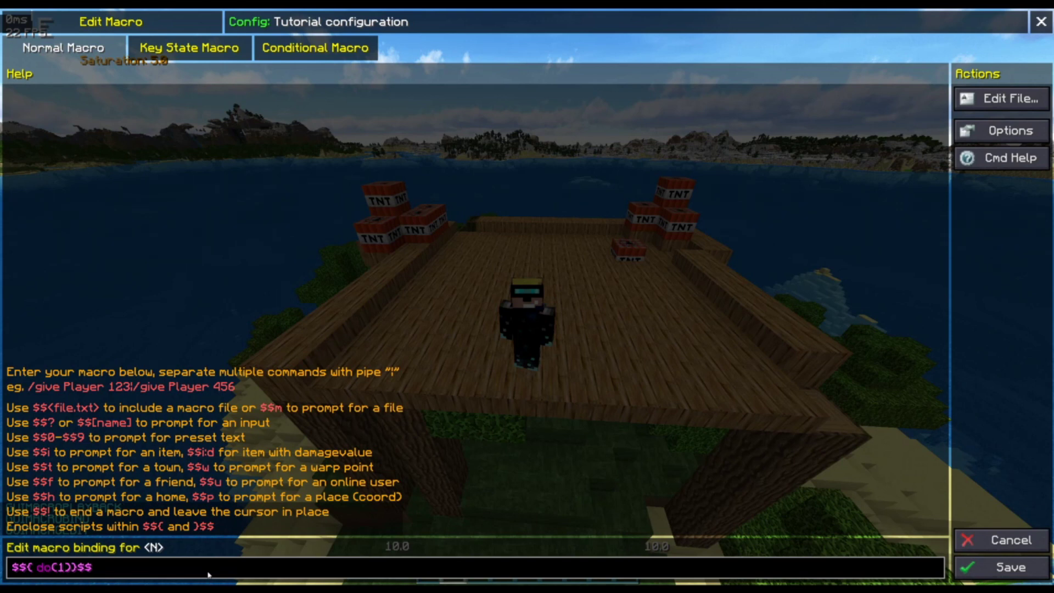
pyautogui.write('; )')
pyautogui.write('echo')
pyautogui.write('()')
pyautogui.write('hello')
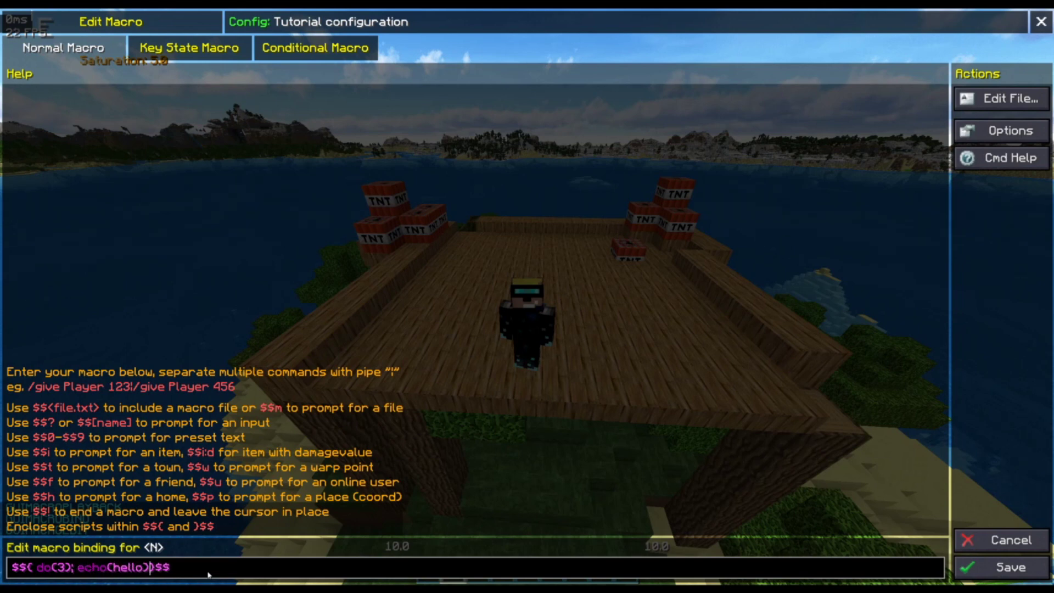
pyautogui.write('; ')
pyautogui.write('log')
pyautogui.write('()')
pyautogui.write('me')
pyautogui.press('Right')
pyautogui.write(';LO')
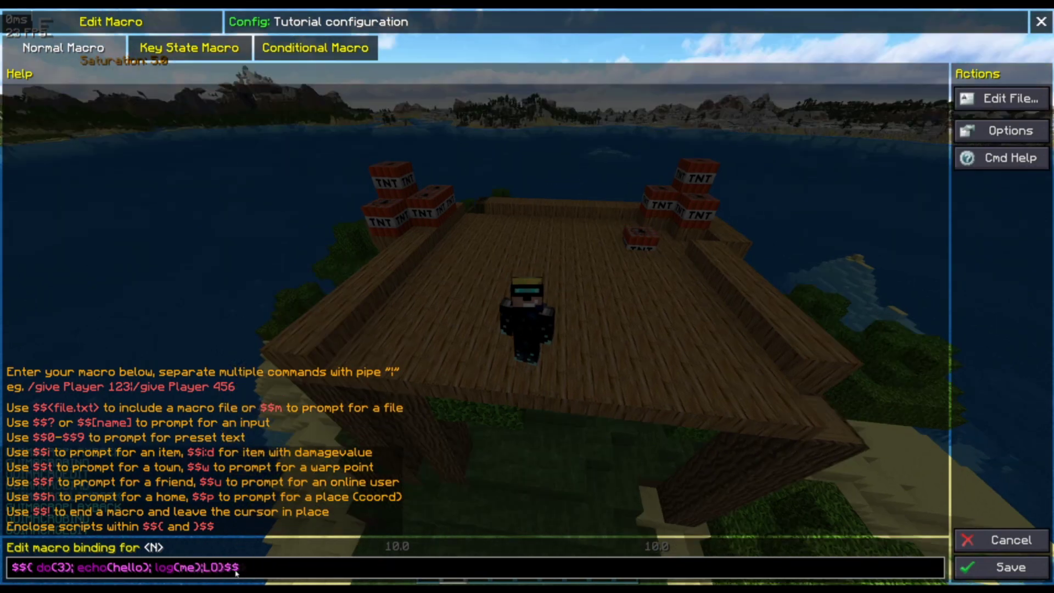
pyautogui.write('OP')
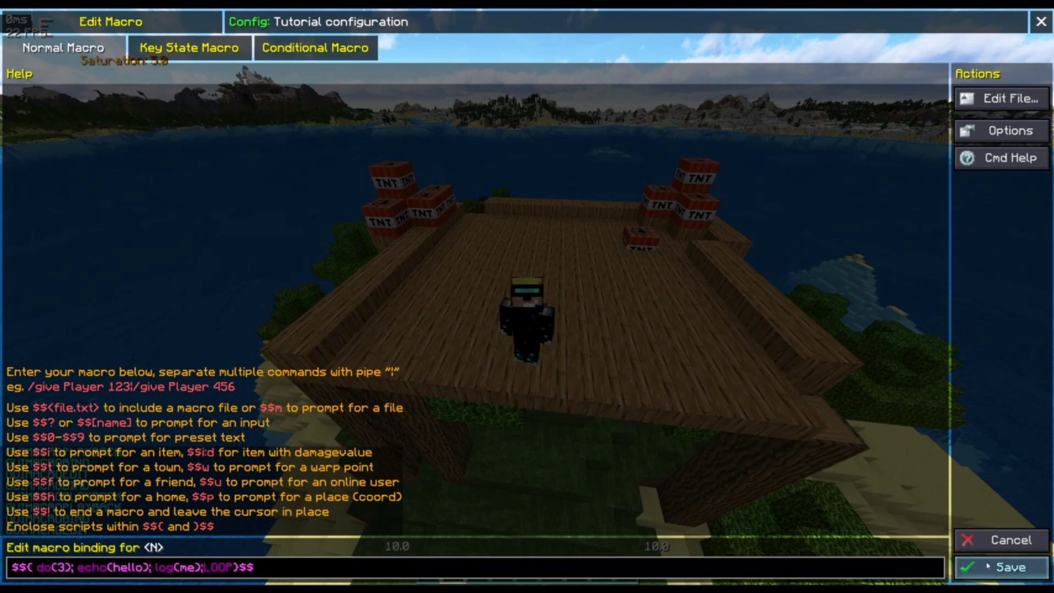
pyautogui.click(1021, 566)
pyautogui.press('Escape')
pyautogui.press('Escape')
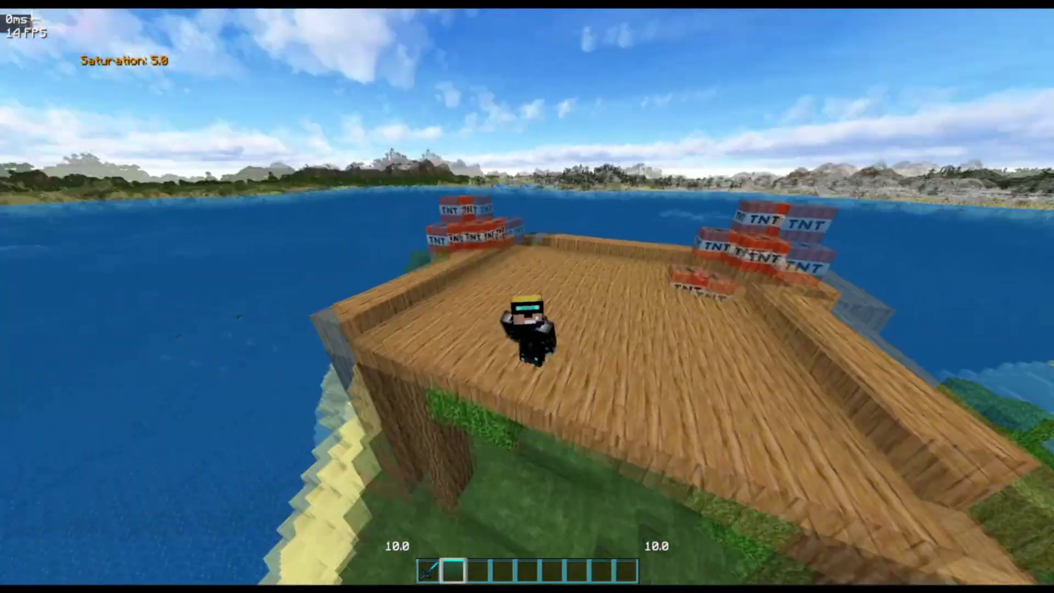
# Check the hello and me macro output in chat, then reopen the macro prompt.
pyautogui.press('t')
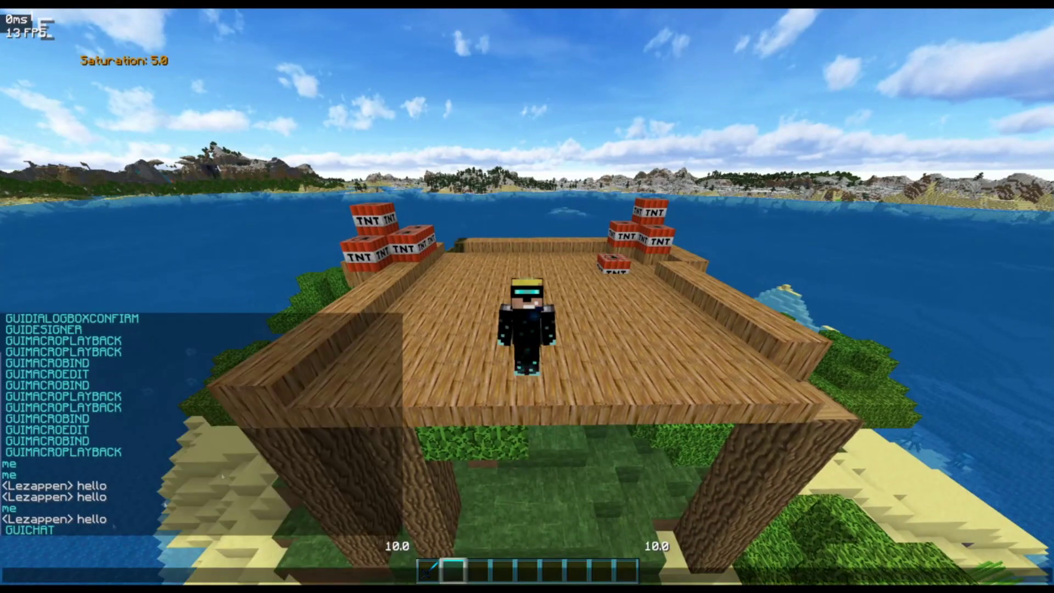
pyautogui.press('Escape')
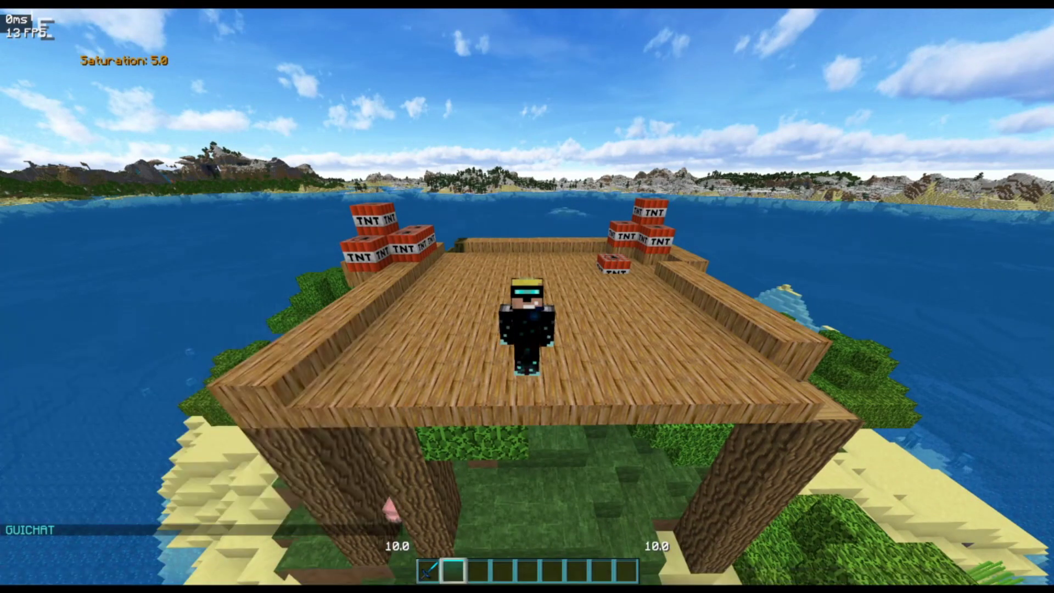
pyautogui.press('`')
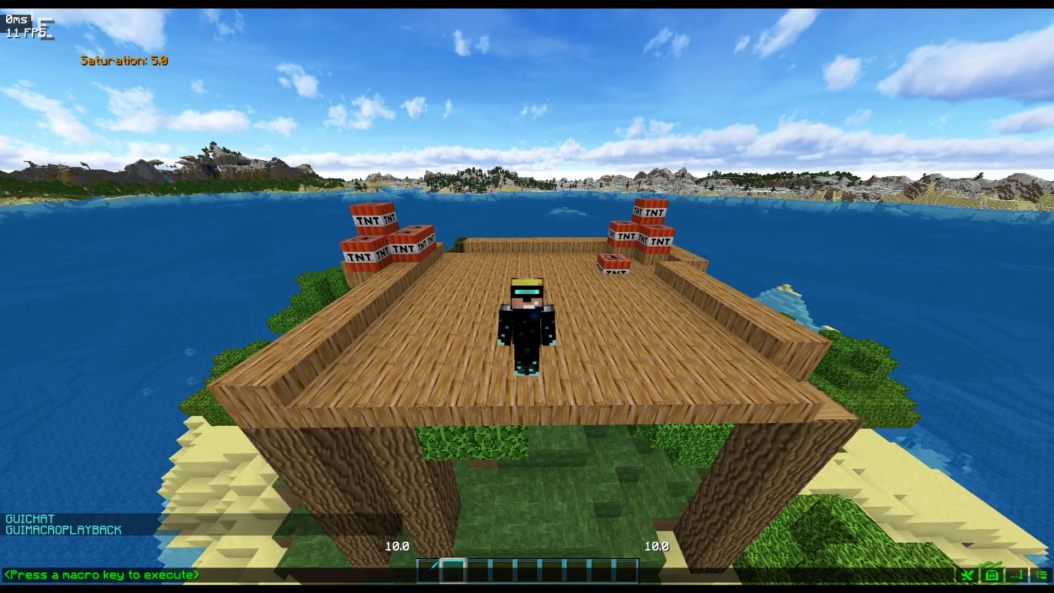
# Reopen the N key's macro in the editor and close it back to the game.
pyautogui.click(992, 574)
pyautogui.click(192, 133)
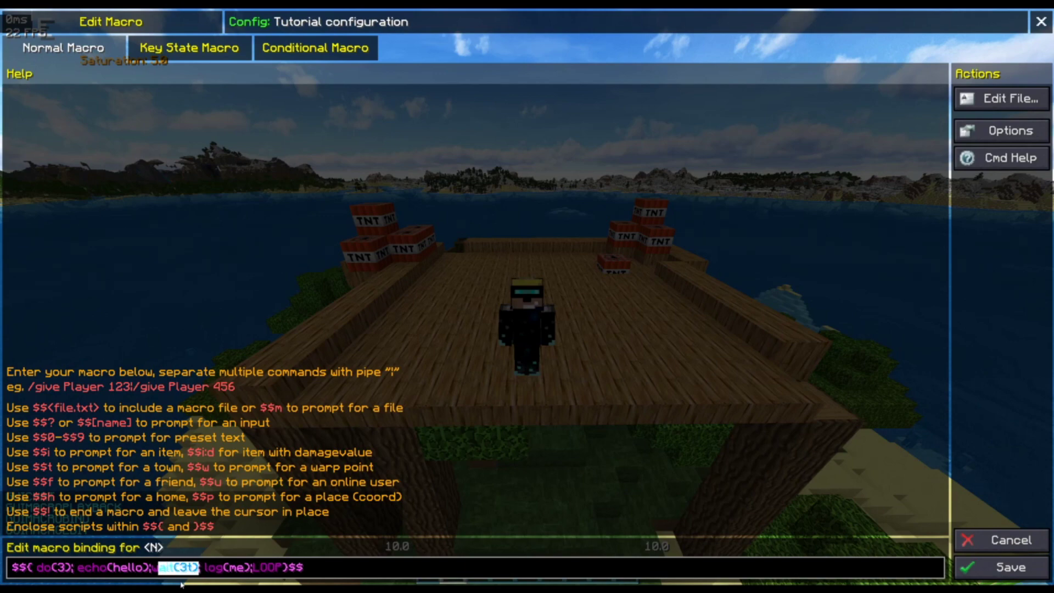
pyautogui.press('Return')
pyautogui.press('Escape')
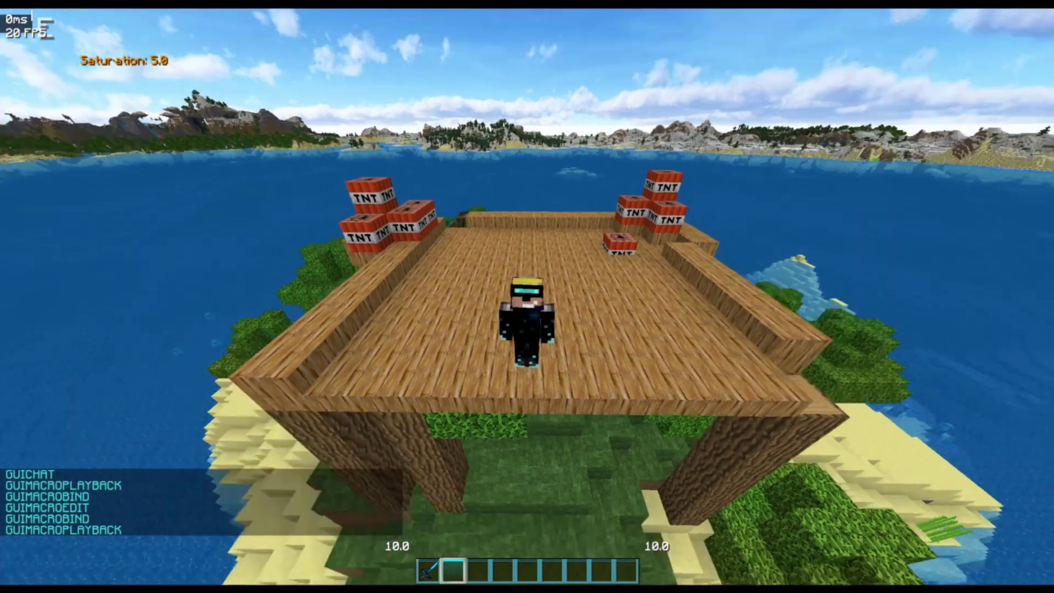
# Run the N macro to print hello and me in chat, then reopen the key bindings.
pyautogui.press('h')
pyautogui.press('h')
pyautogui.press('h')
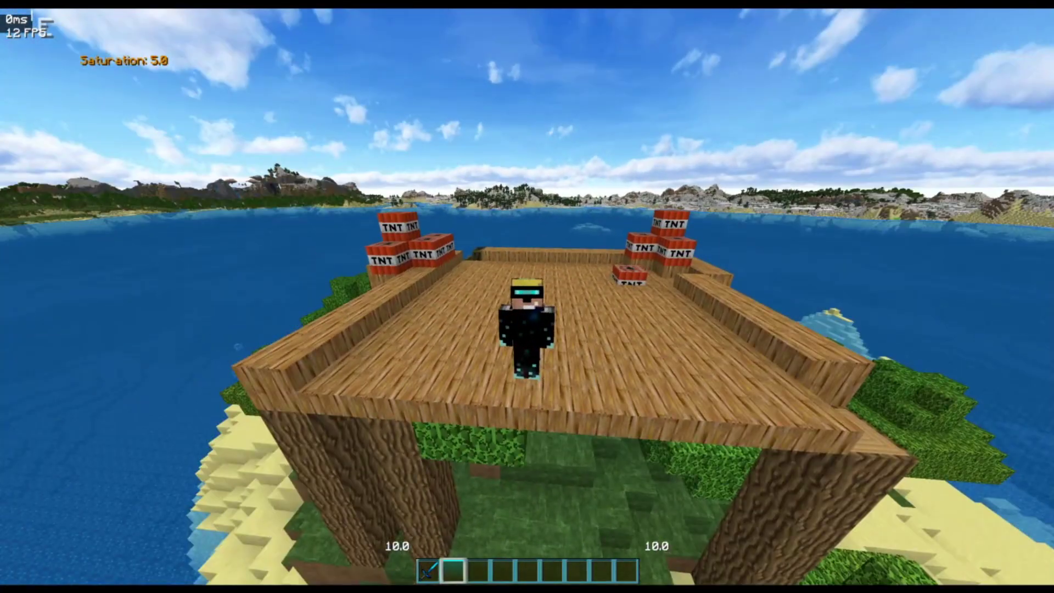
pyautogui.press('`')
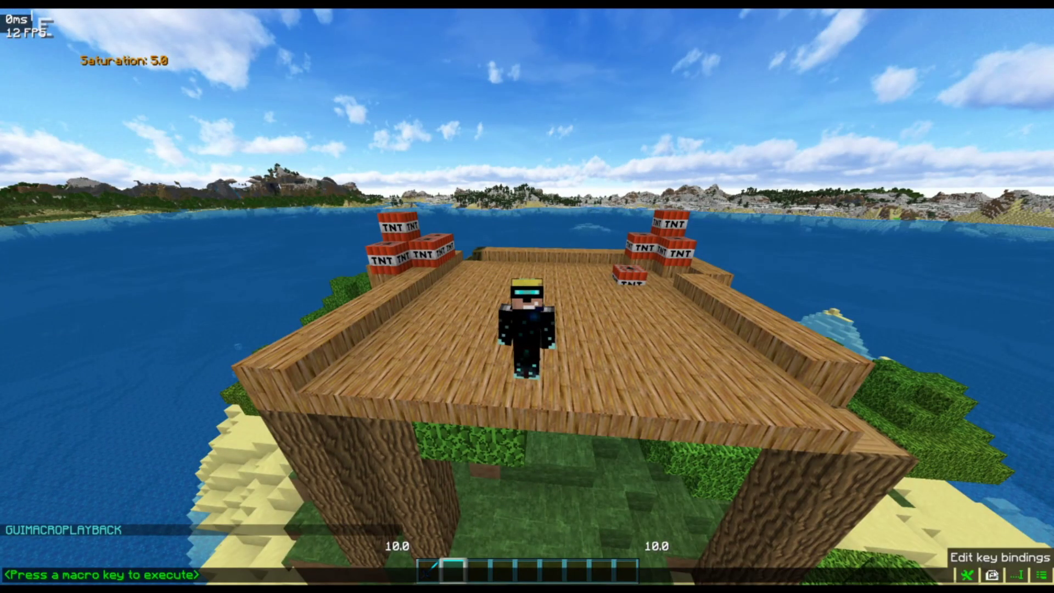
pyautogui.click(991, 575)
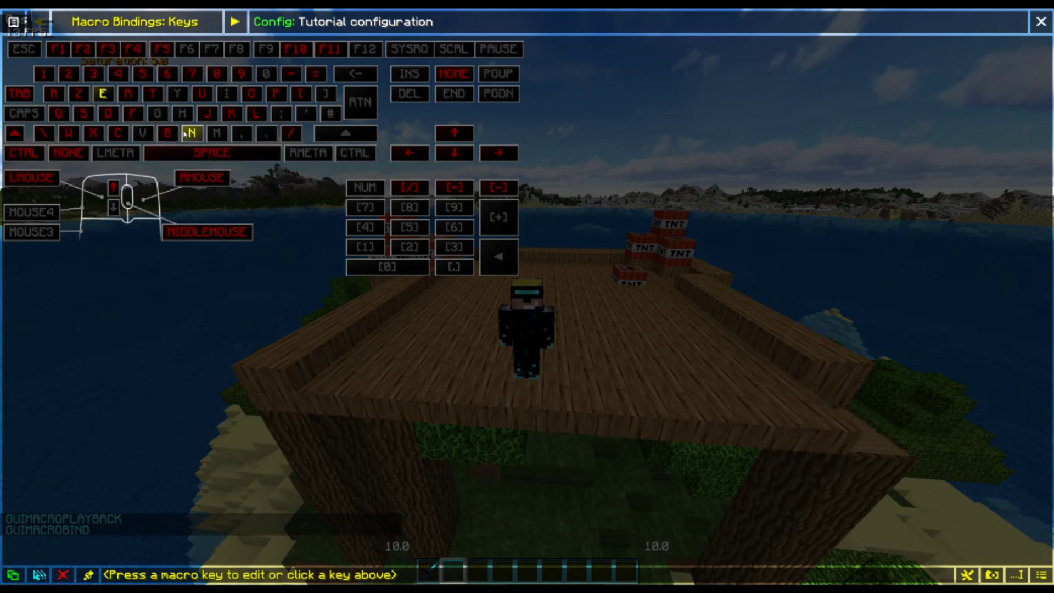
# Switch Macro Bindings to the Events page, then return to it through the macro overlay.
pyautogui.moveTo(185, 133)
pyautogui.click(234, 21)
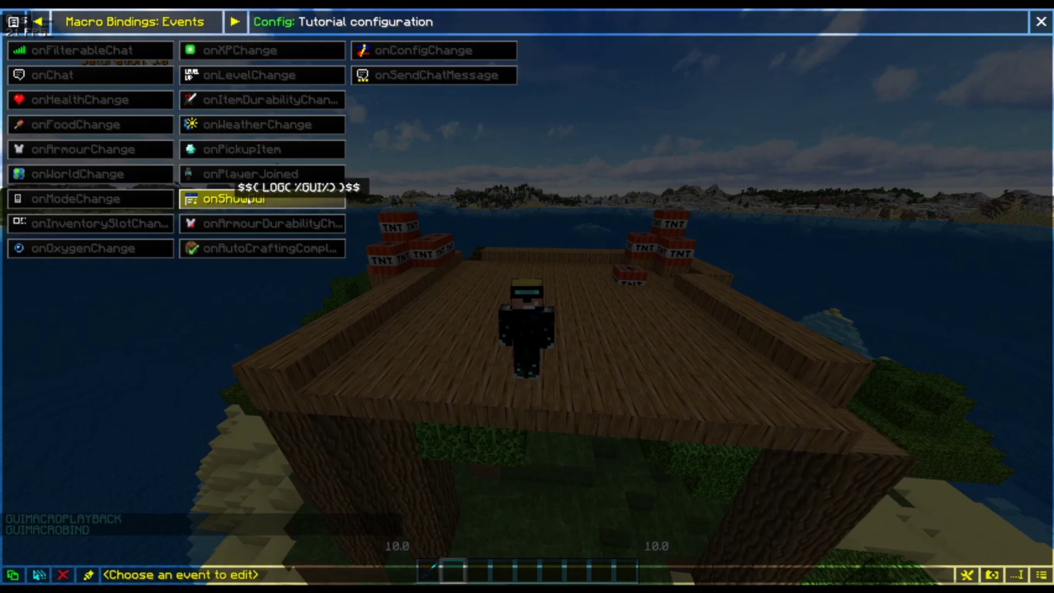
pyautogui.press('Escape')
pyautogui.press('Escape')
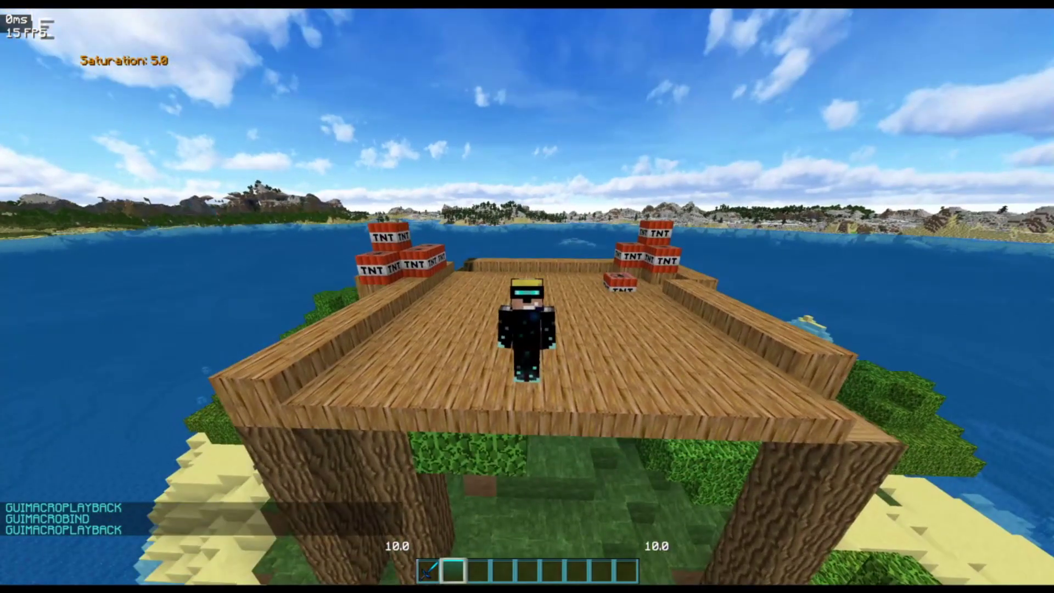
pyautogui.press('`')
pyautogui.click(992, 575)
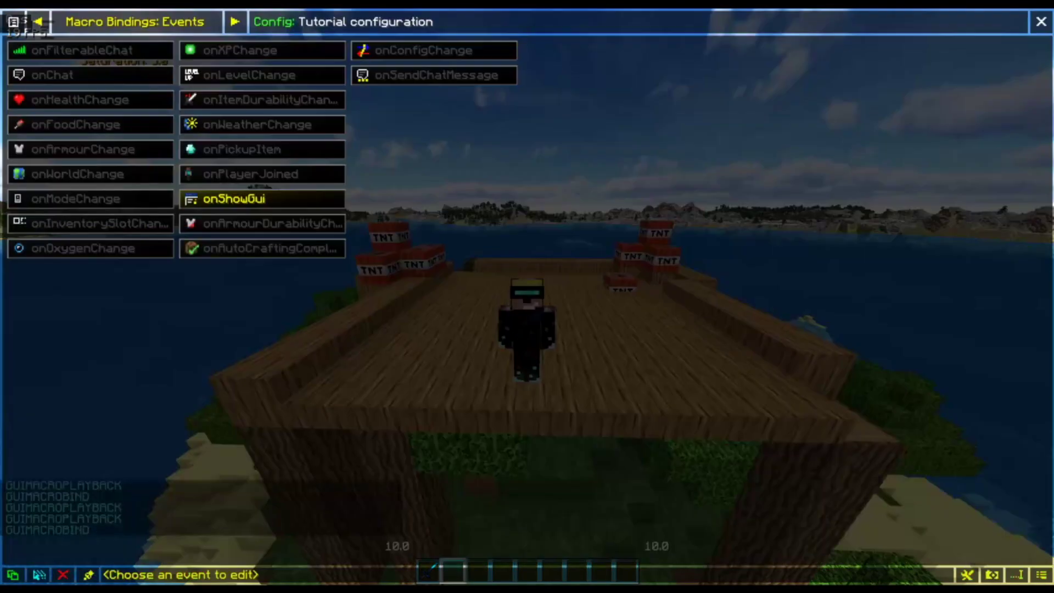
# Change the onShowGui macro to $$( LOG(&7 %GUI%) )$$ and save it.
pyautogui.click(211, 197)
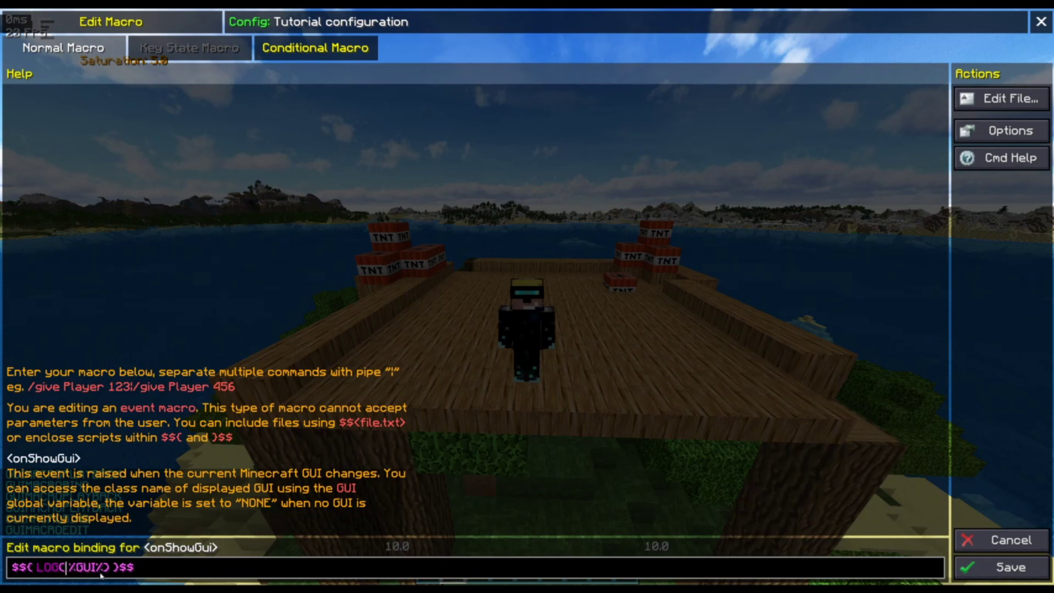
pyautogui.write('&')
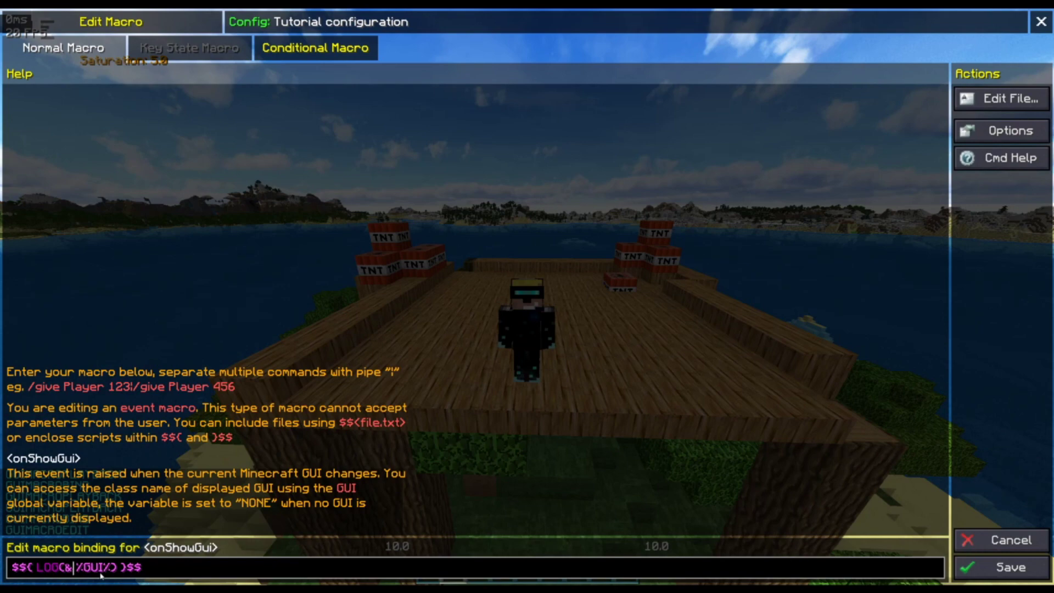
pyautogui.write('7')
pyautogui.click(1001, 567)
pyautogui.press('Escape')
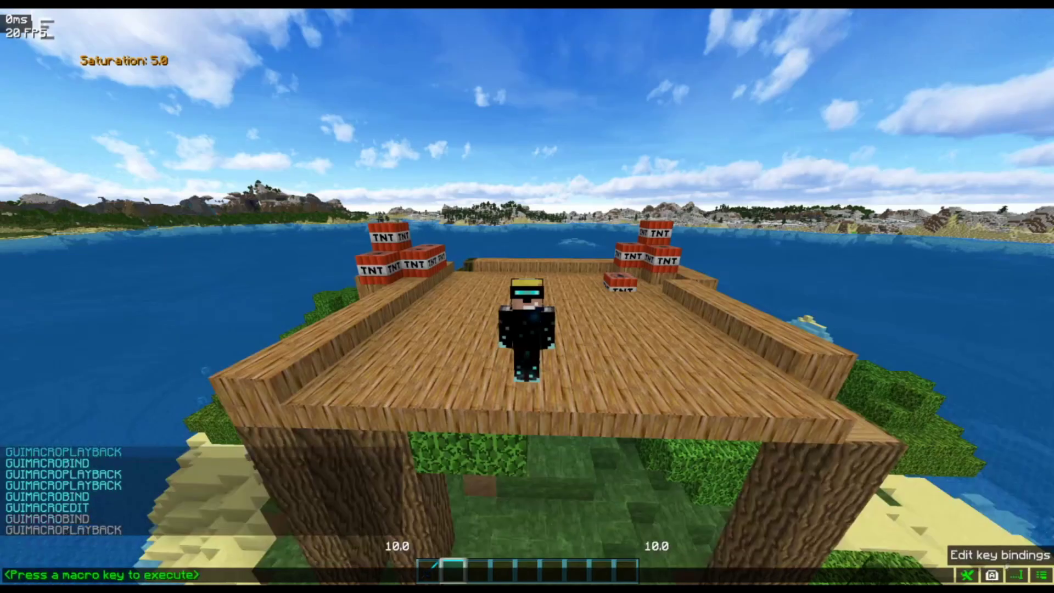
# Open and close the creative inventory so onShowGui logs GUICONTAINERCREATIVE.
pyautogui.press('Escape')
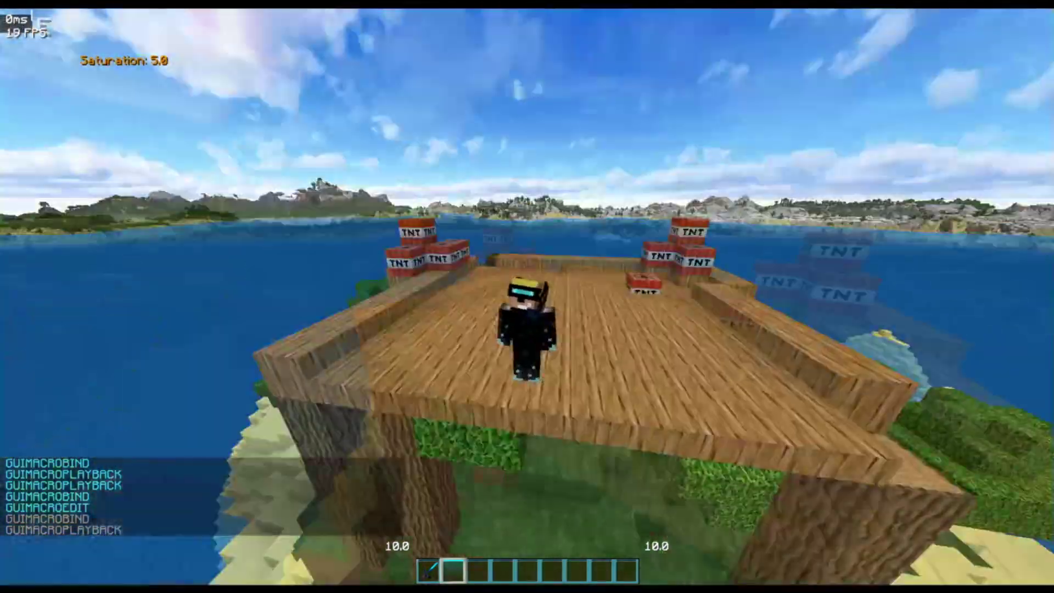
pyautogui.write('e')
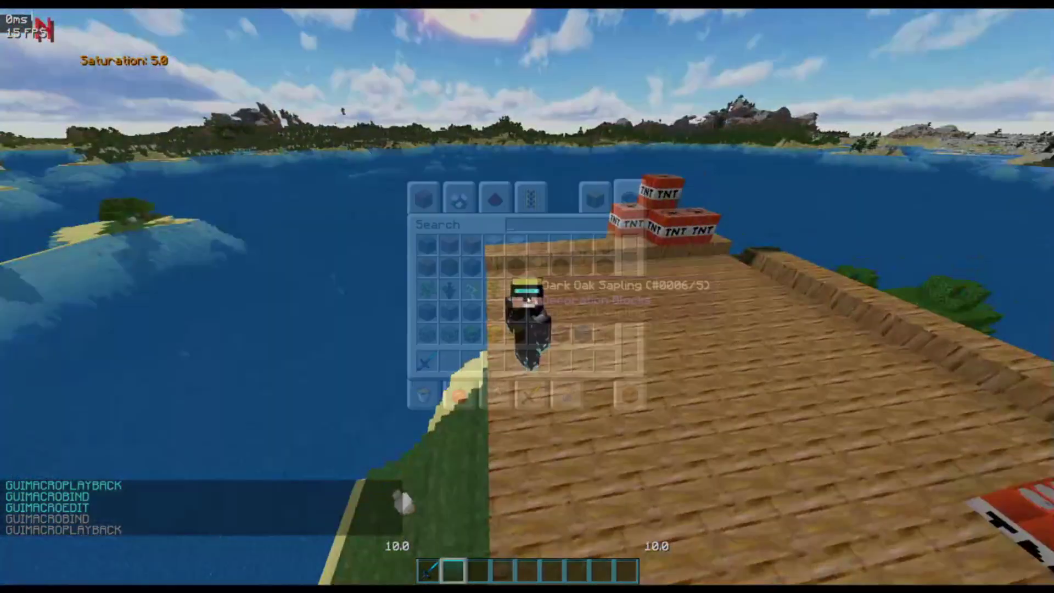
pyautogui.write('q')
pyautogui.press('Escape')
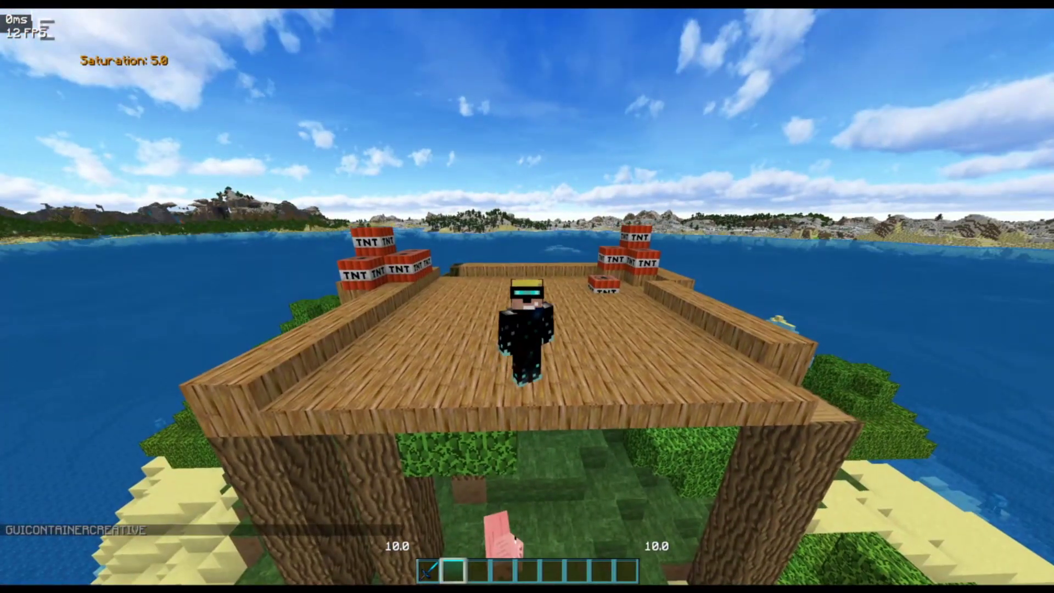
# Open and cancel the Text Editor, then bring the event macro bindings back up.
pyautogui.press('`')
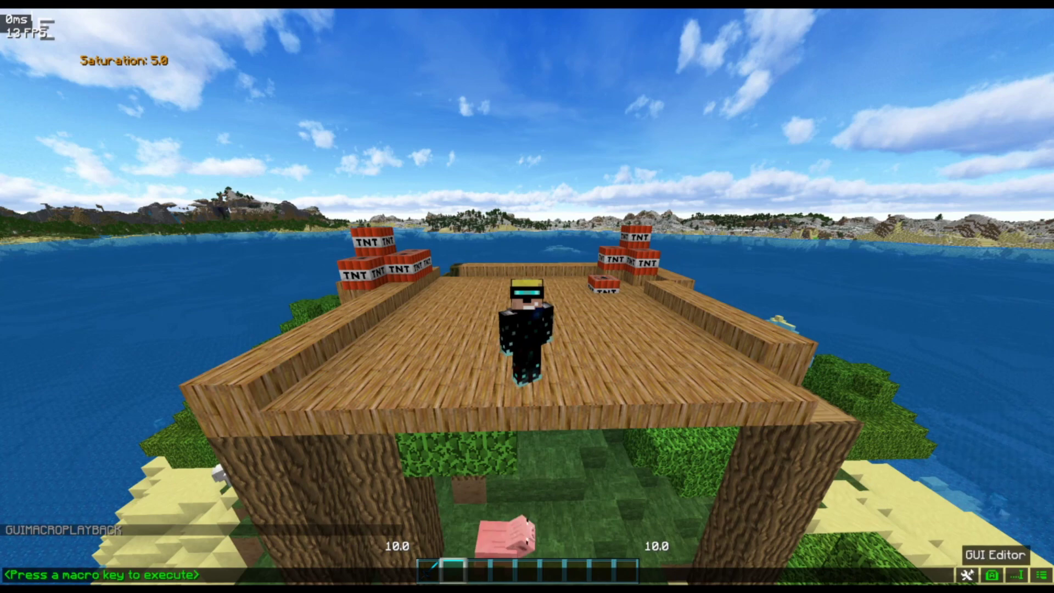
pyautogui.click(1016, 575)
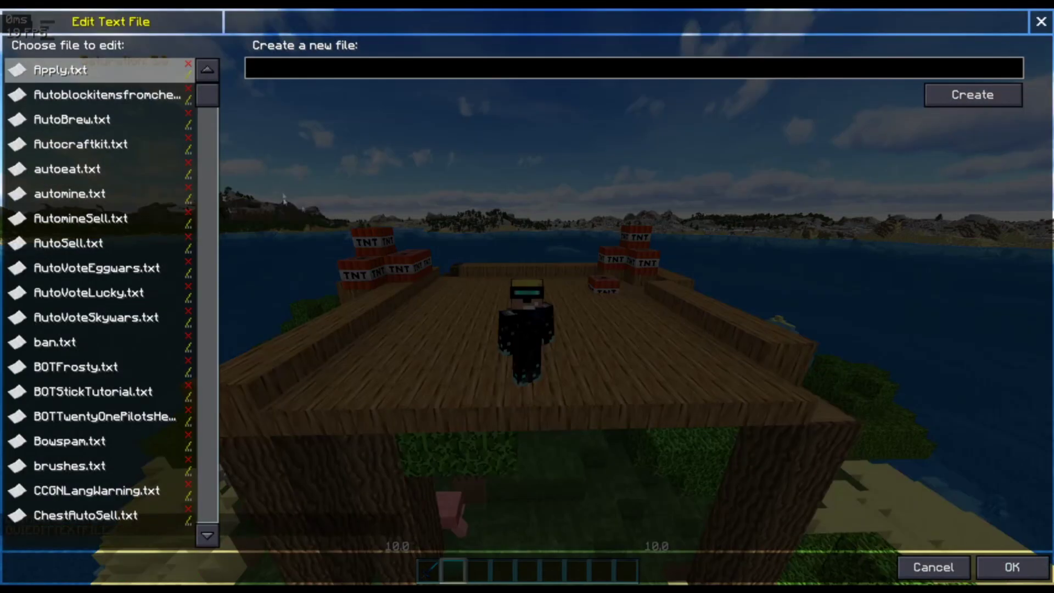
pyautogui.moveTo(207, 100); pyautogui.dragTo(226, 82)
pyautogui.click(931, 565)
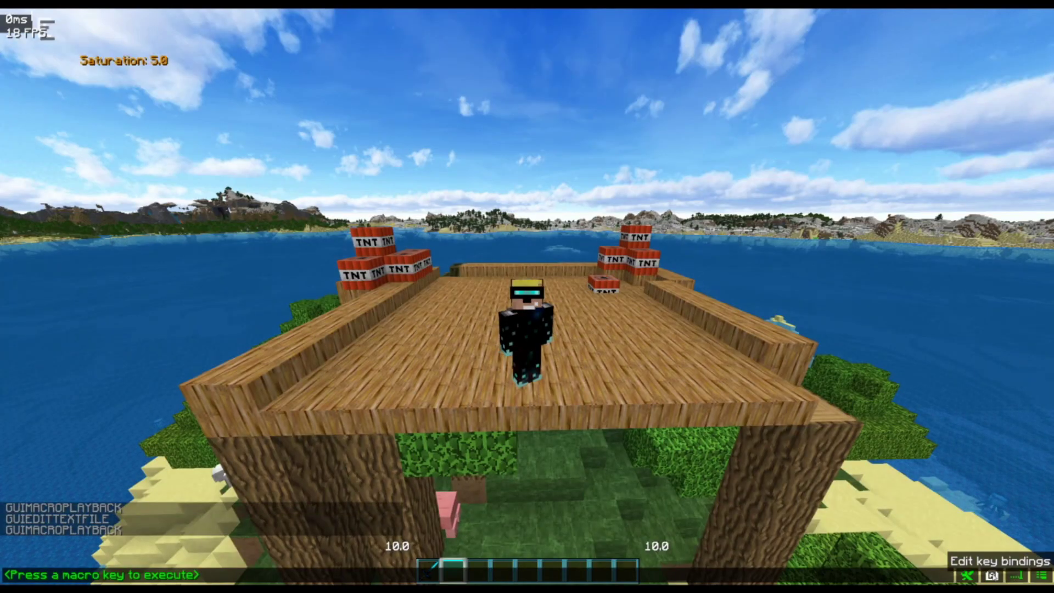
pyautogui.click(992, 575)
pyautogui.click(13, 21)
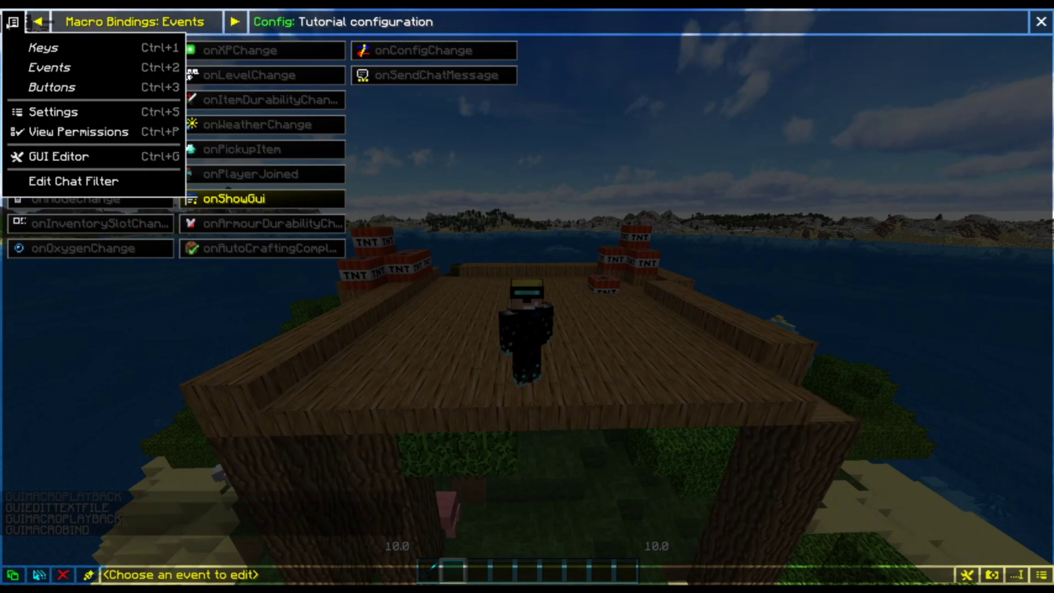
# Enable debugging information under Advanced Settings and return to the game to see the overlay.
pyautogui.click(49, 109)
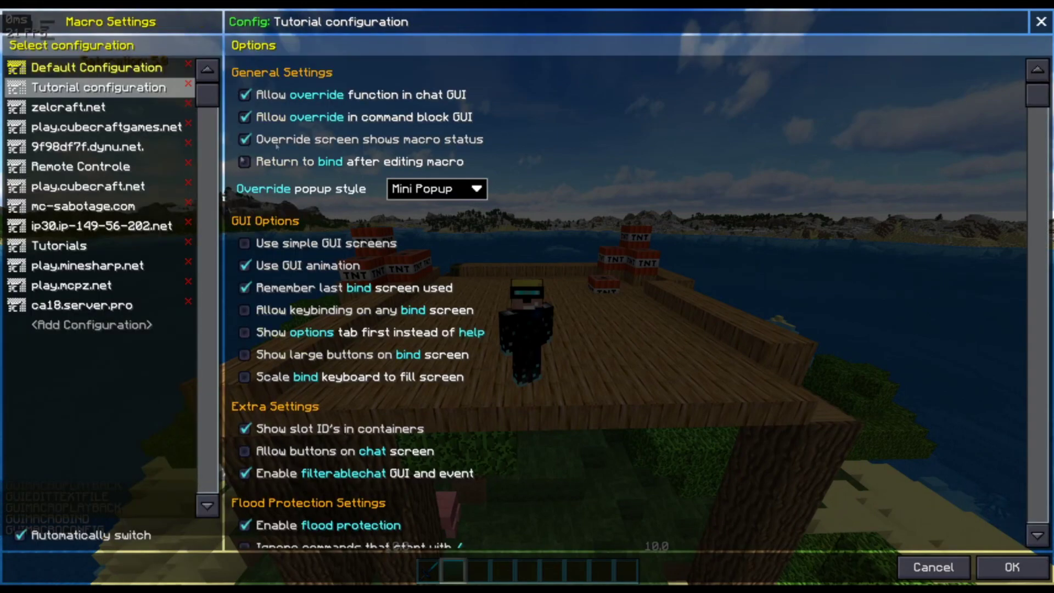
pyautogui.scroll(-10, 356, 172)
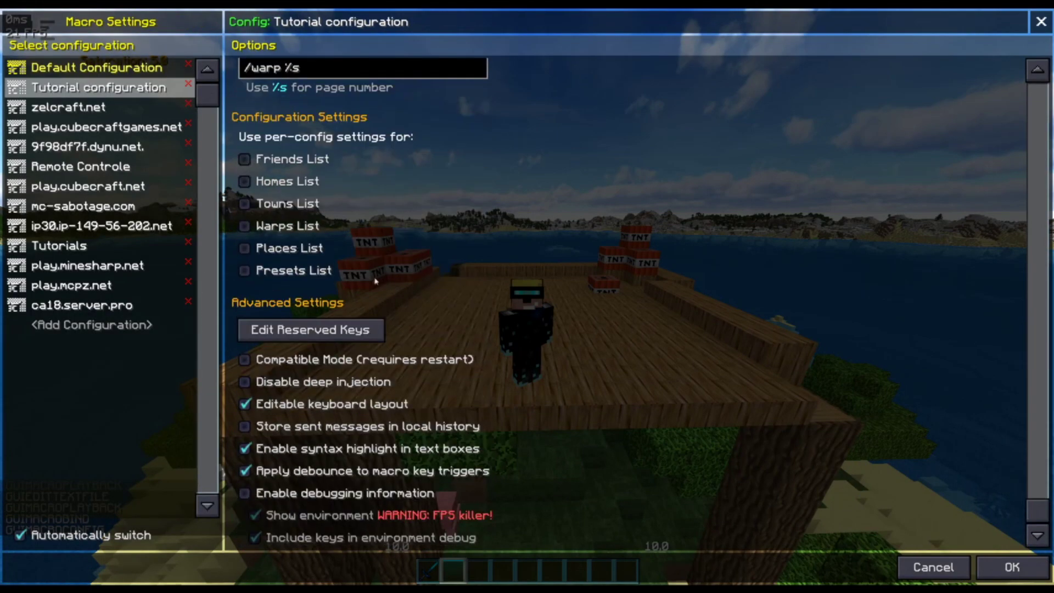
pyautogui.scroll(8, 357, 439)
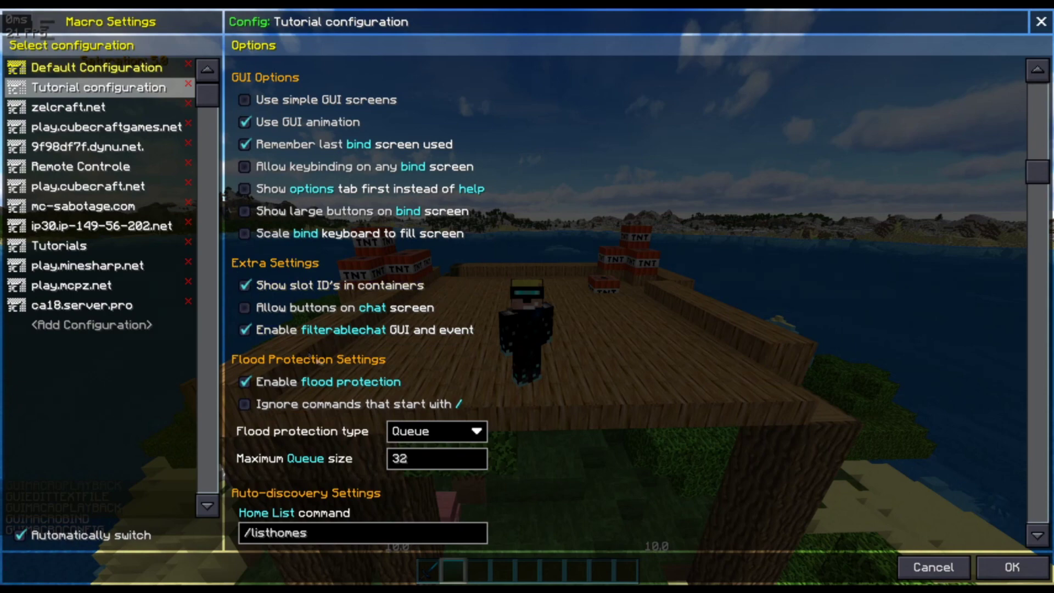
pyautogui.scroll(-10, 343, 371)
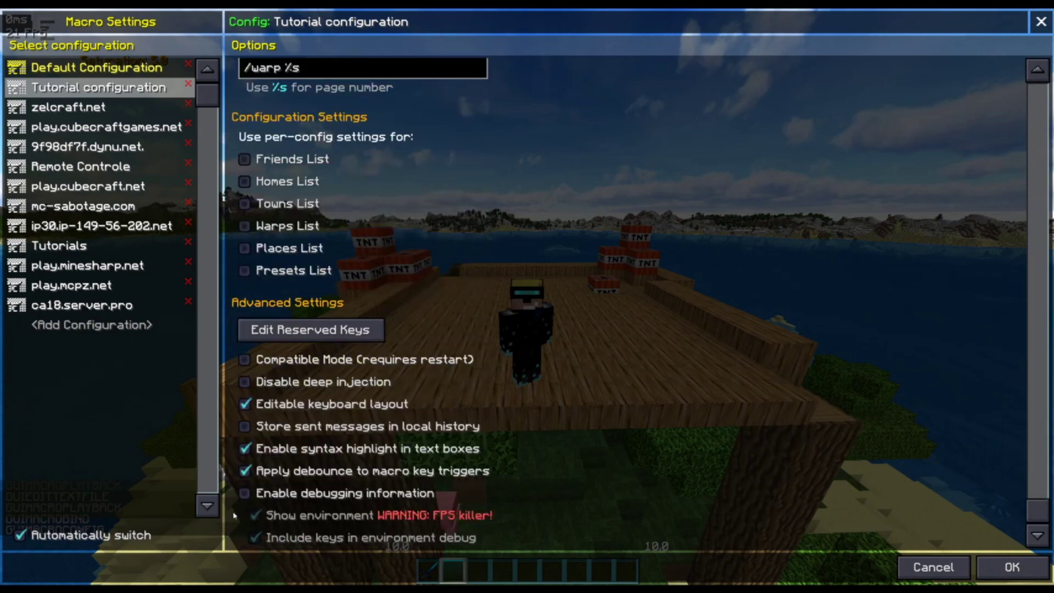
pyautogui.click(261, 496)
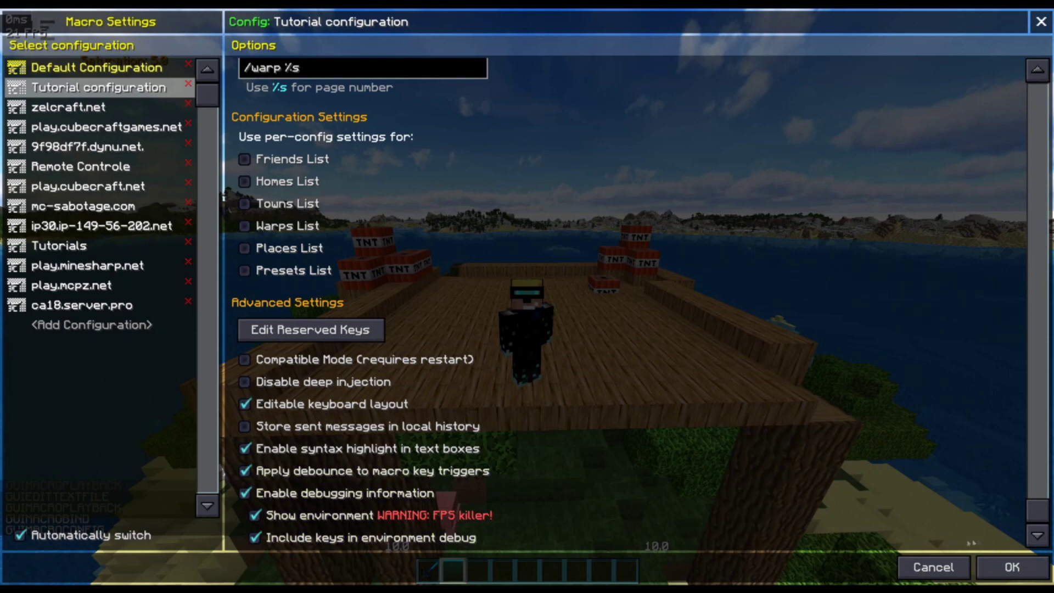
pyautogui.click(1021, 568)
pyautogui.press('Escape')
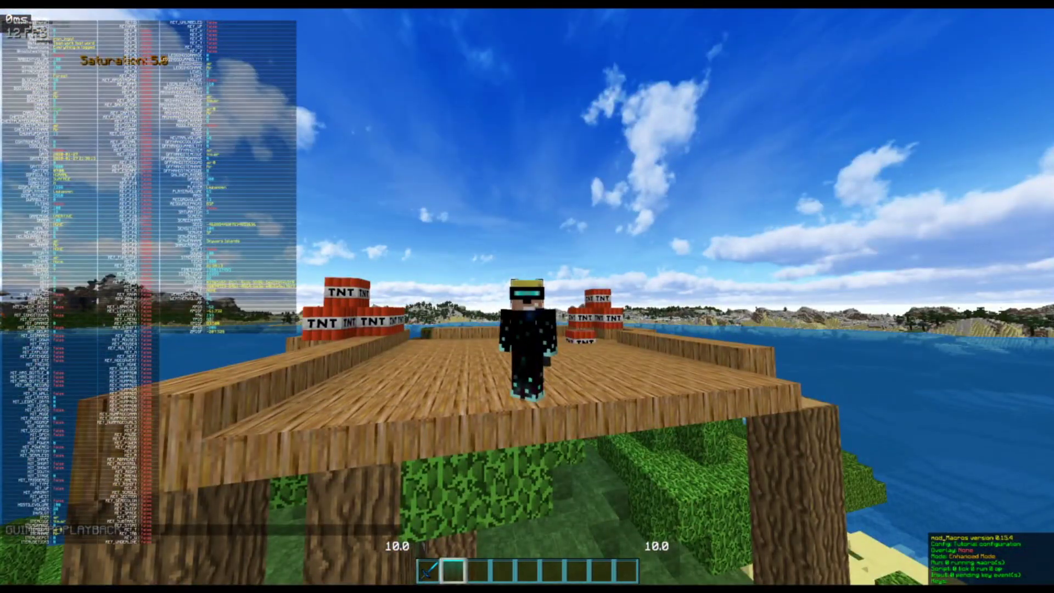
pyautogui.press('`')
pyautogui.click(990, 572)
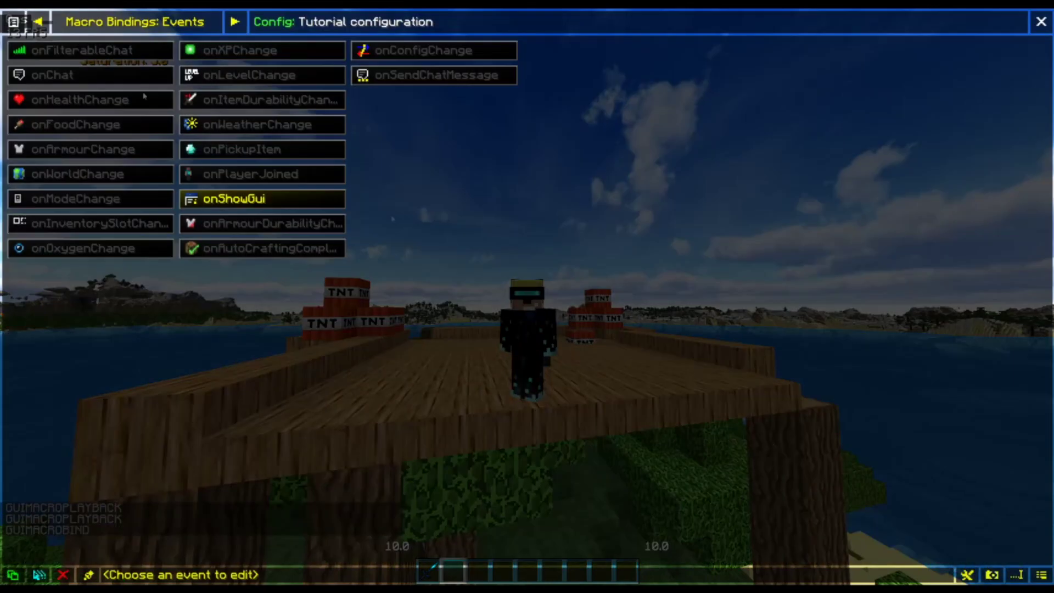
# Untick Enable debugging information in the macro Settings and apply it.
pyautogui.click(15, 22)
pyautogui.click(50, 110)
pyautogui.scroll(-10, 383, 318)
pyautogui.scroll(-10, 383, 319)
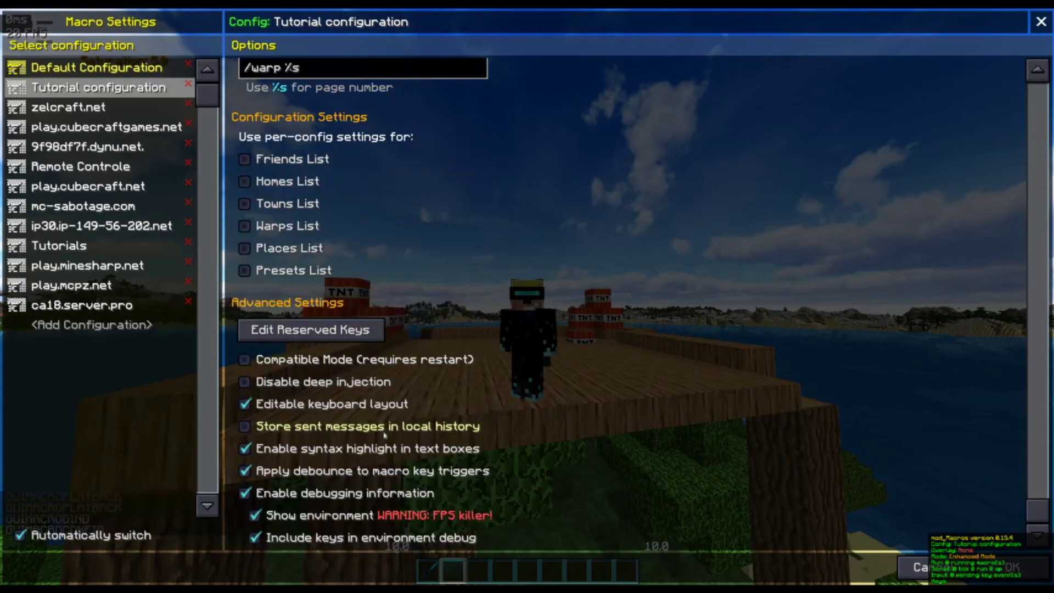
pyautogui.click(245, 493)
pyautogui.click(1021, 567)
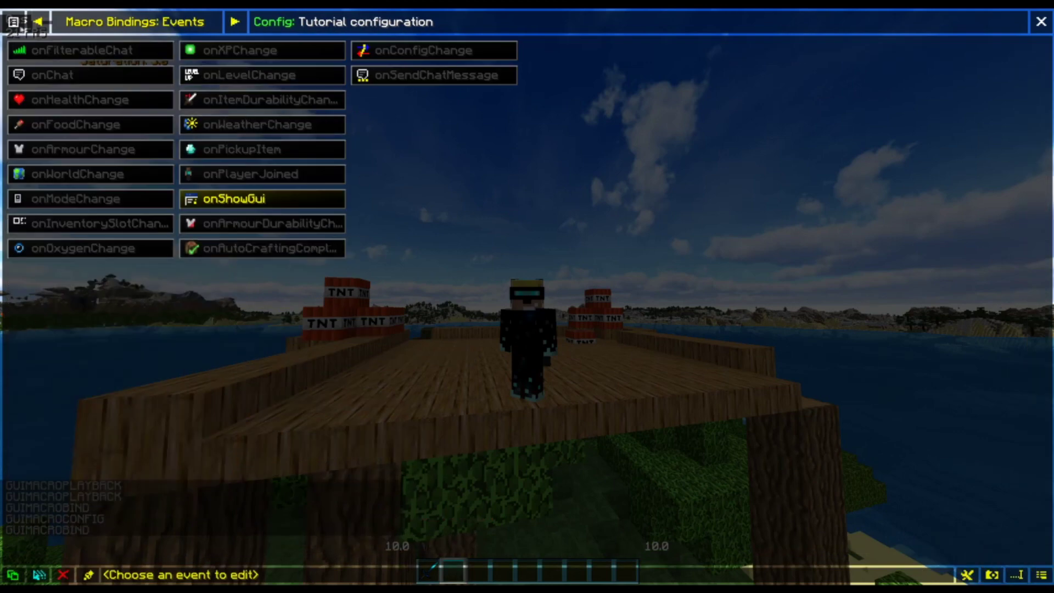
# Open and confirm the Edit Chat Filter screen, then return to the game.
pyautogui.click(21, 25)
pyautogui.click(58, 186)
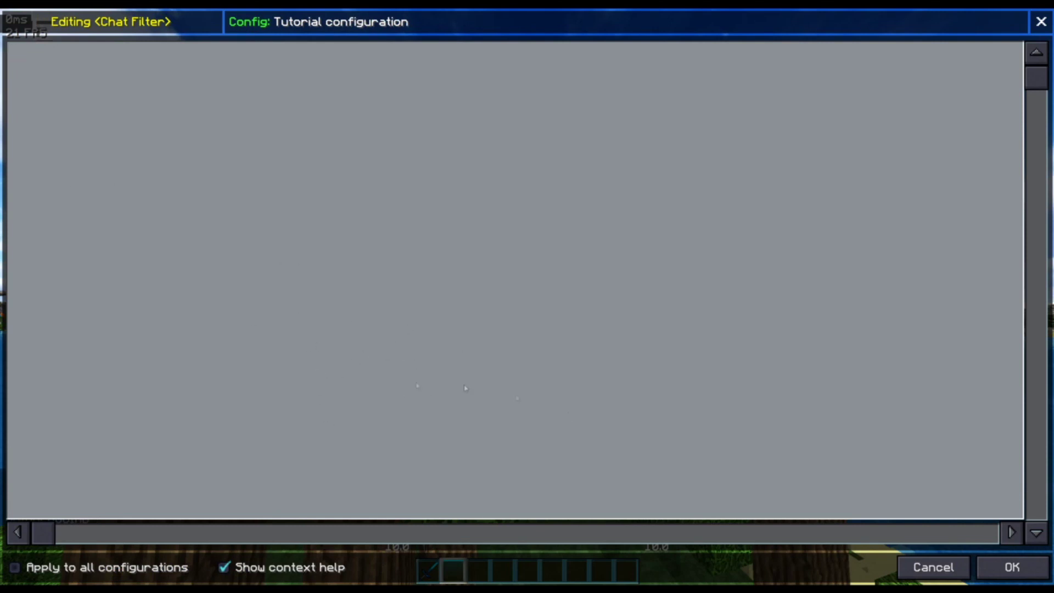
pyautogui.click(1012, 568)
pyautogui.press('Escape')
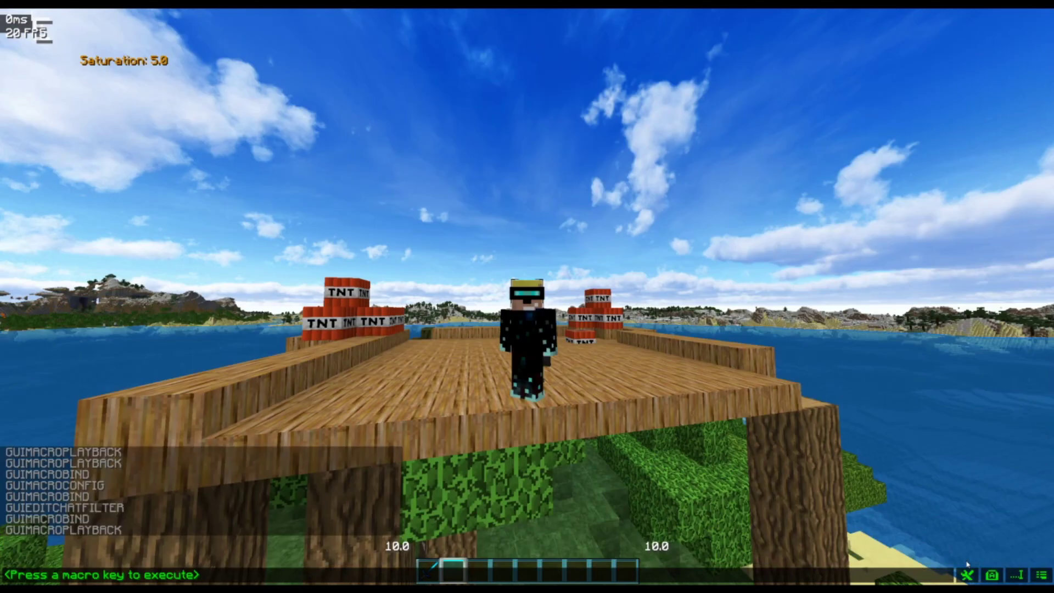
# Close the macro prompt and crouch on the wooden deck, leaving onShowGui's logged GUI names in chat.
pyautogui.press('Escape')
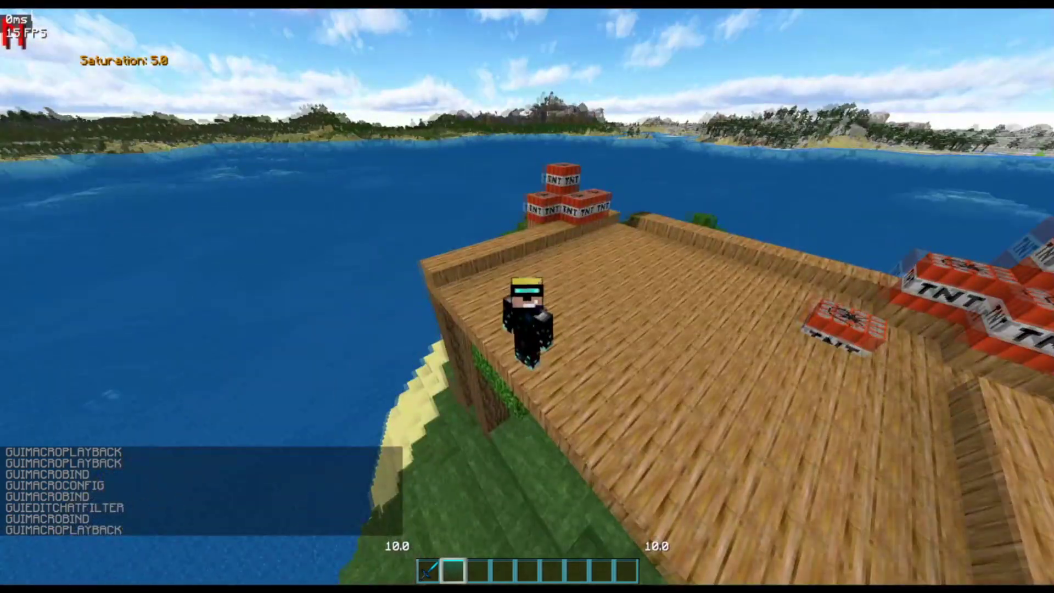
pyautogui.press('shift')
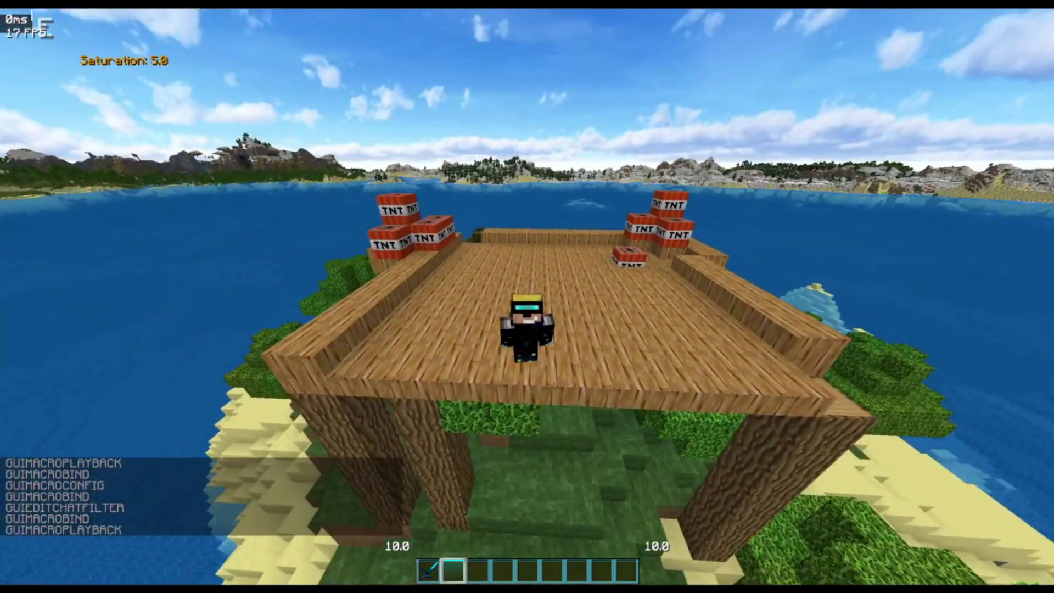